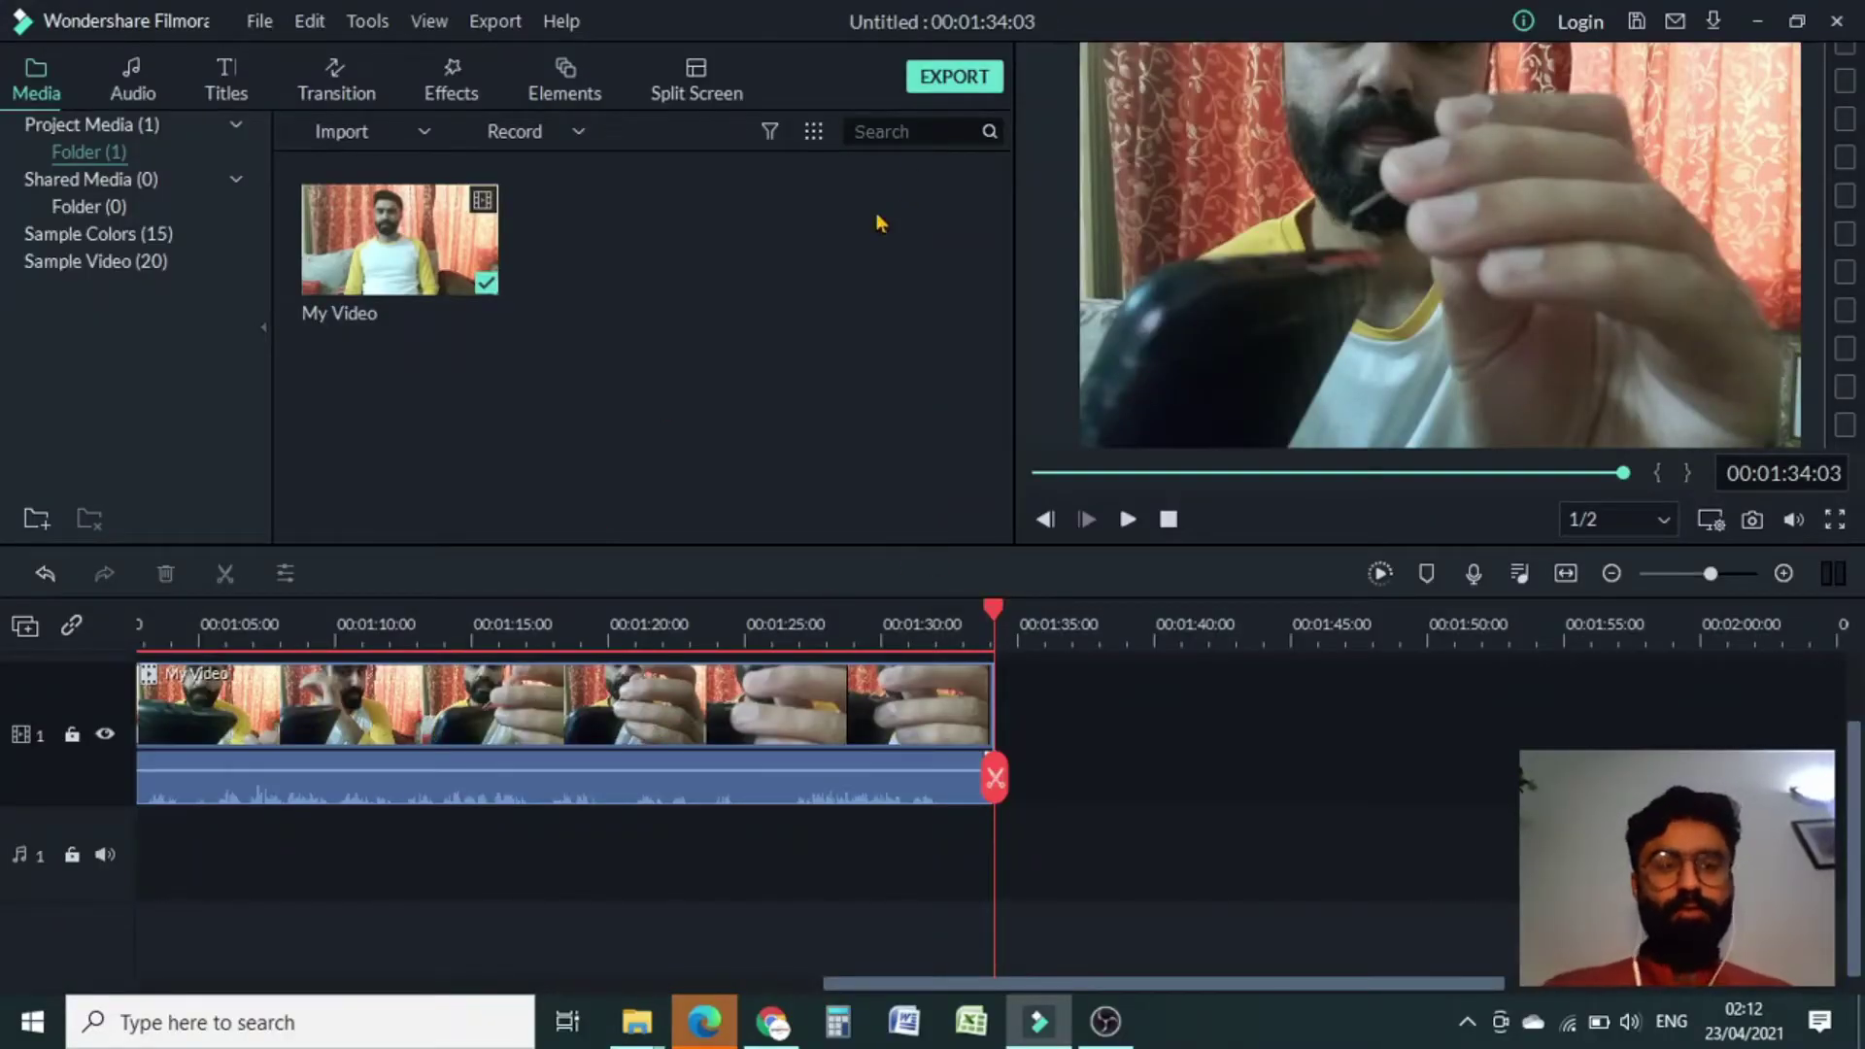
- Bring up the Export window and review the Local, Device, YouTube and Vimeo destinations
{"action": "left_click", "coordinate": [969, 88]}
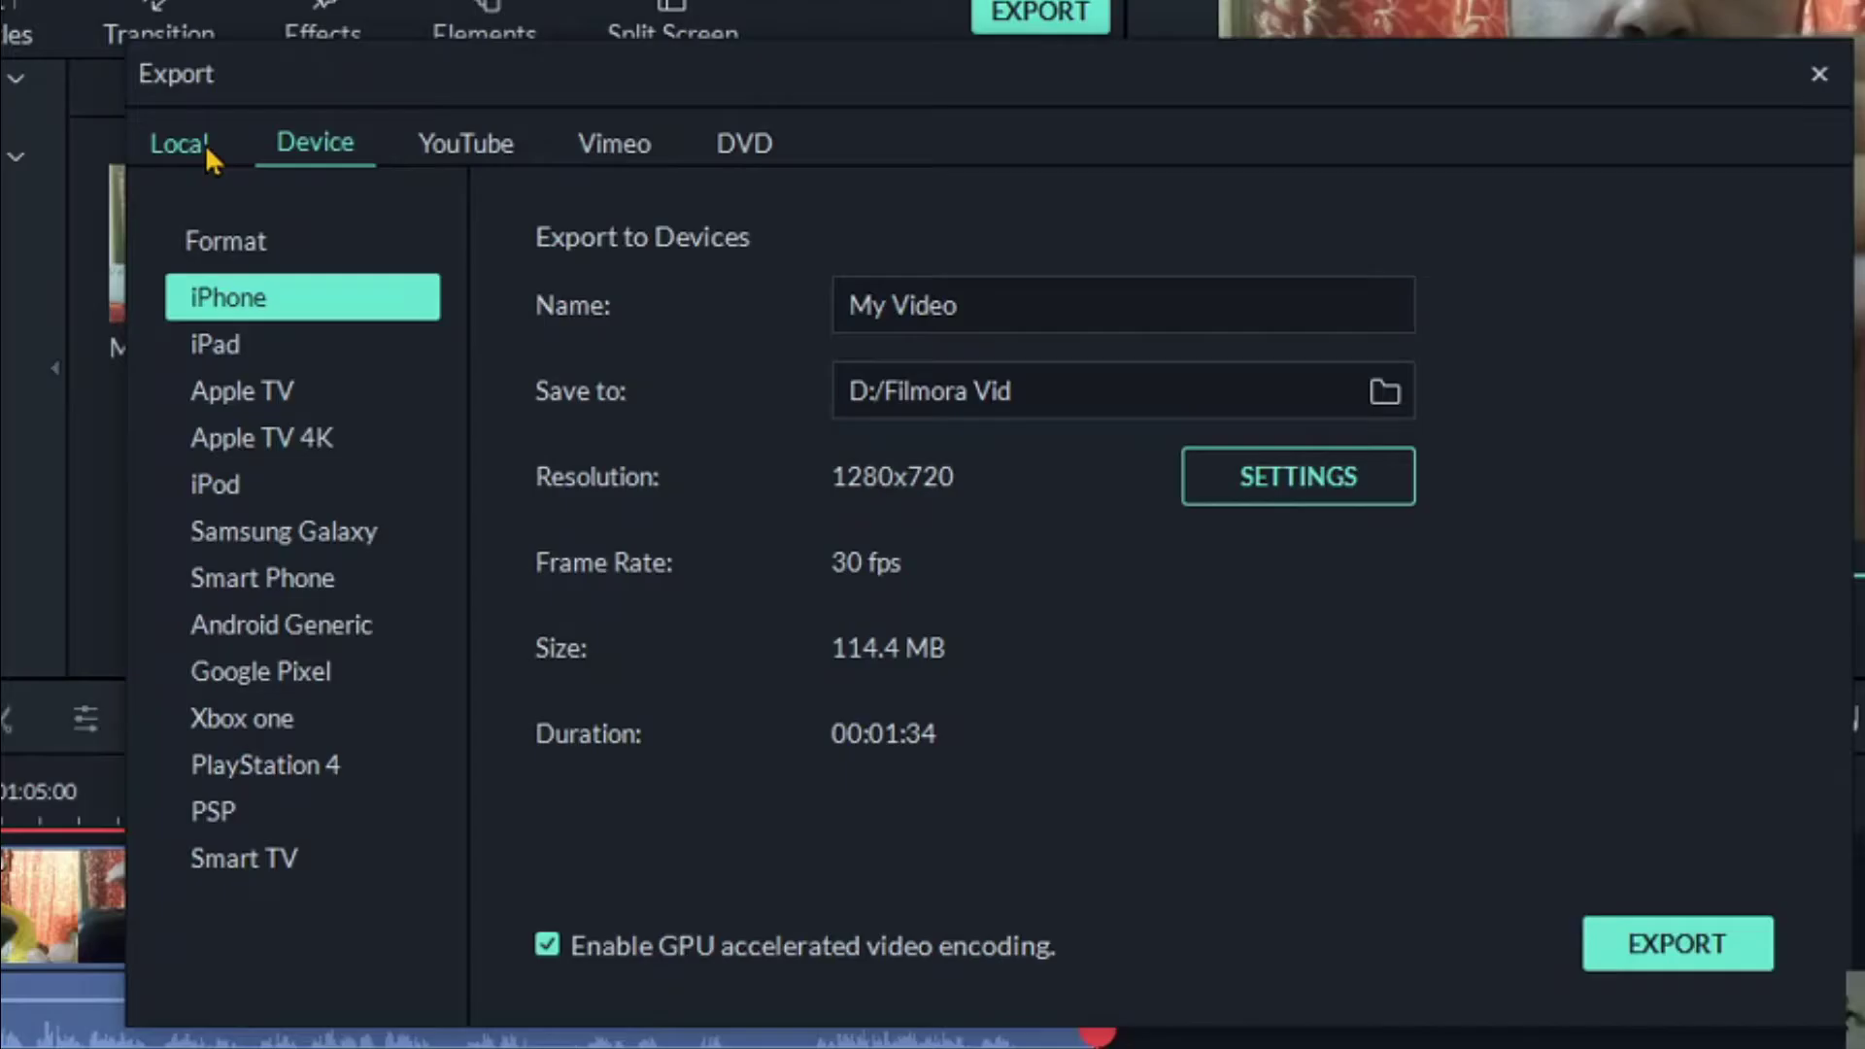
{"action": "left_click", "coordinate": [369, 171]}
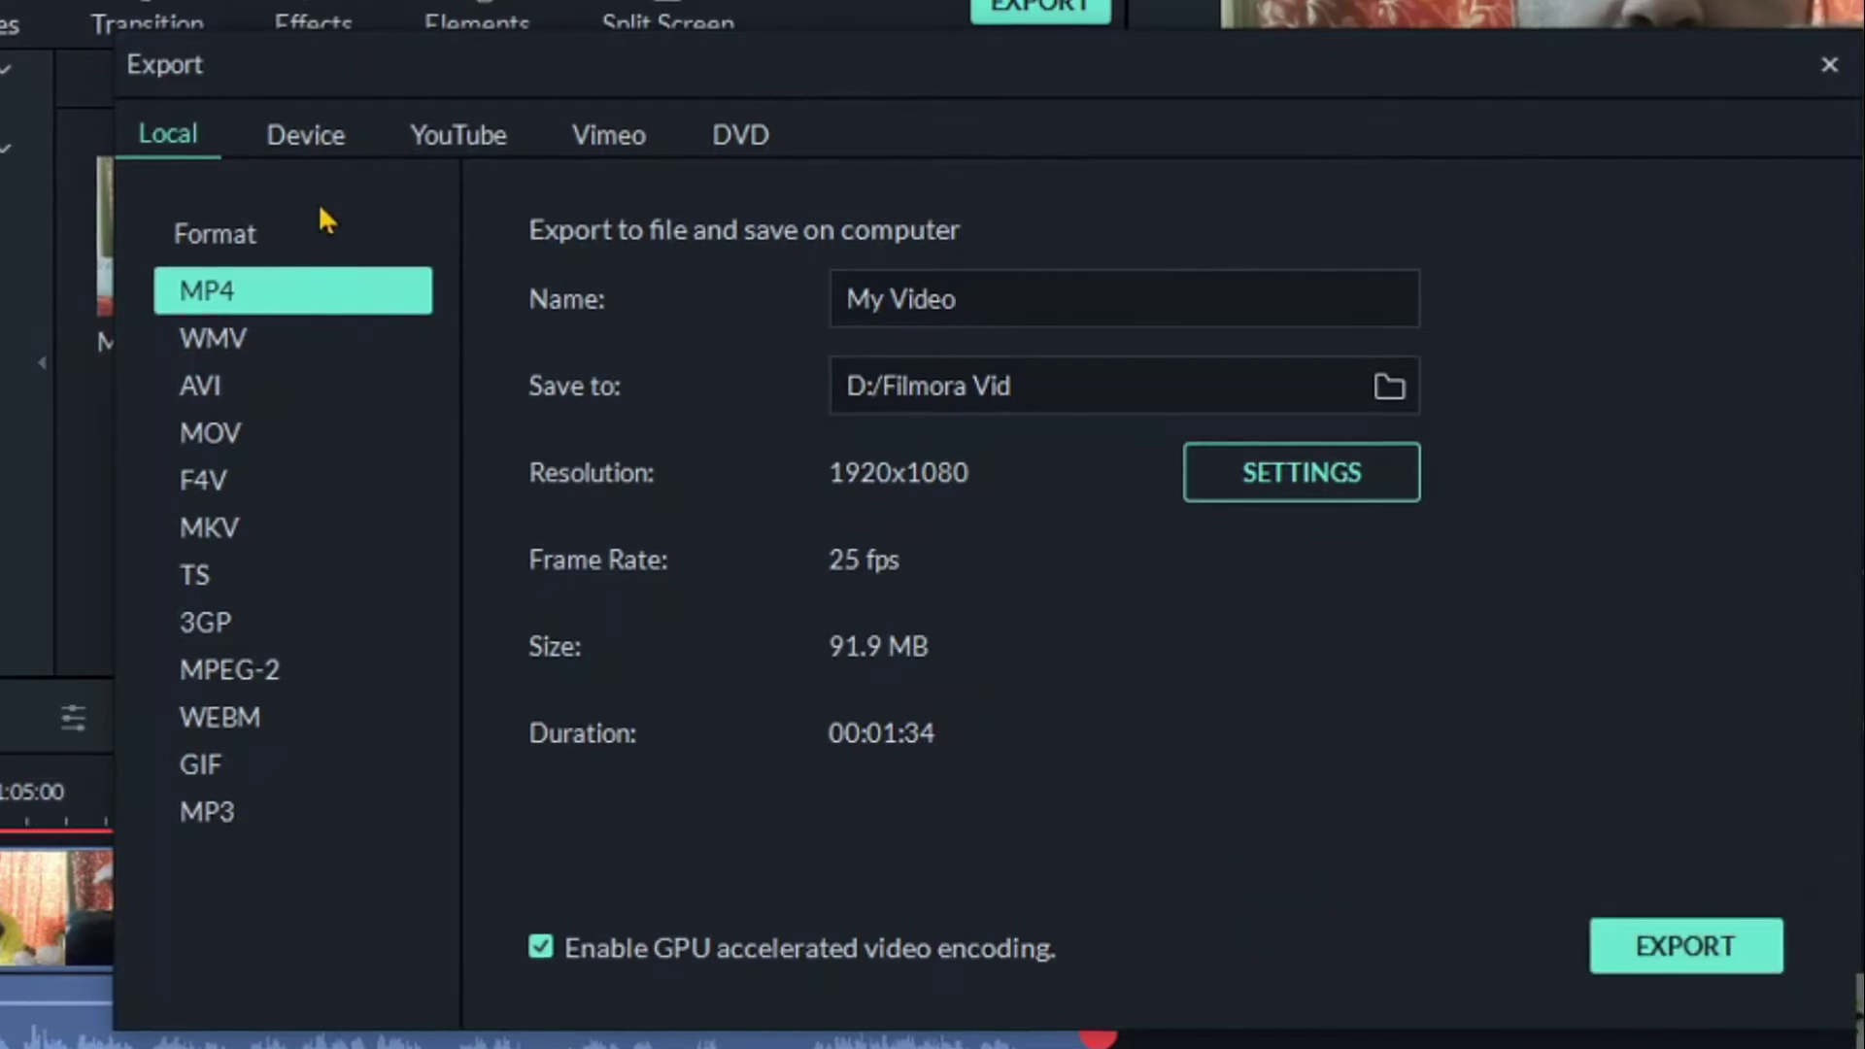
{"action": "left_click", "coordinate": [312, 135]}
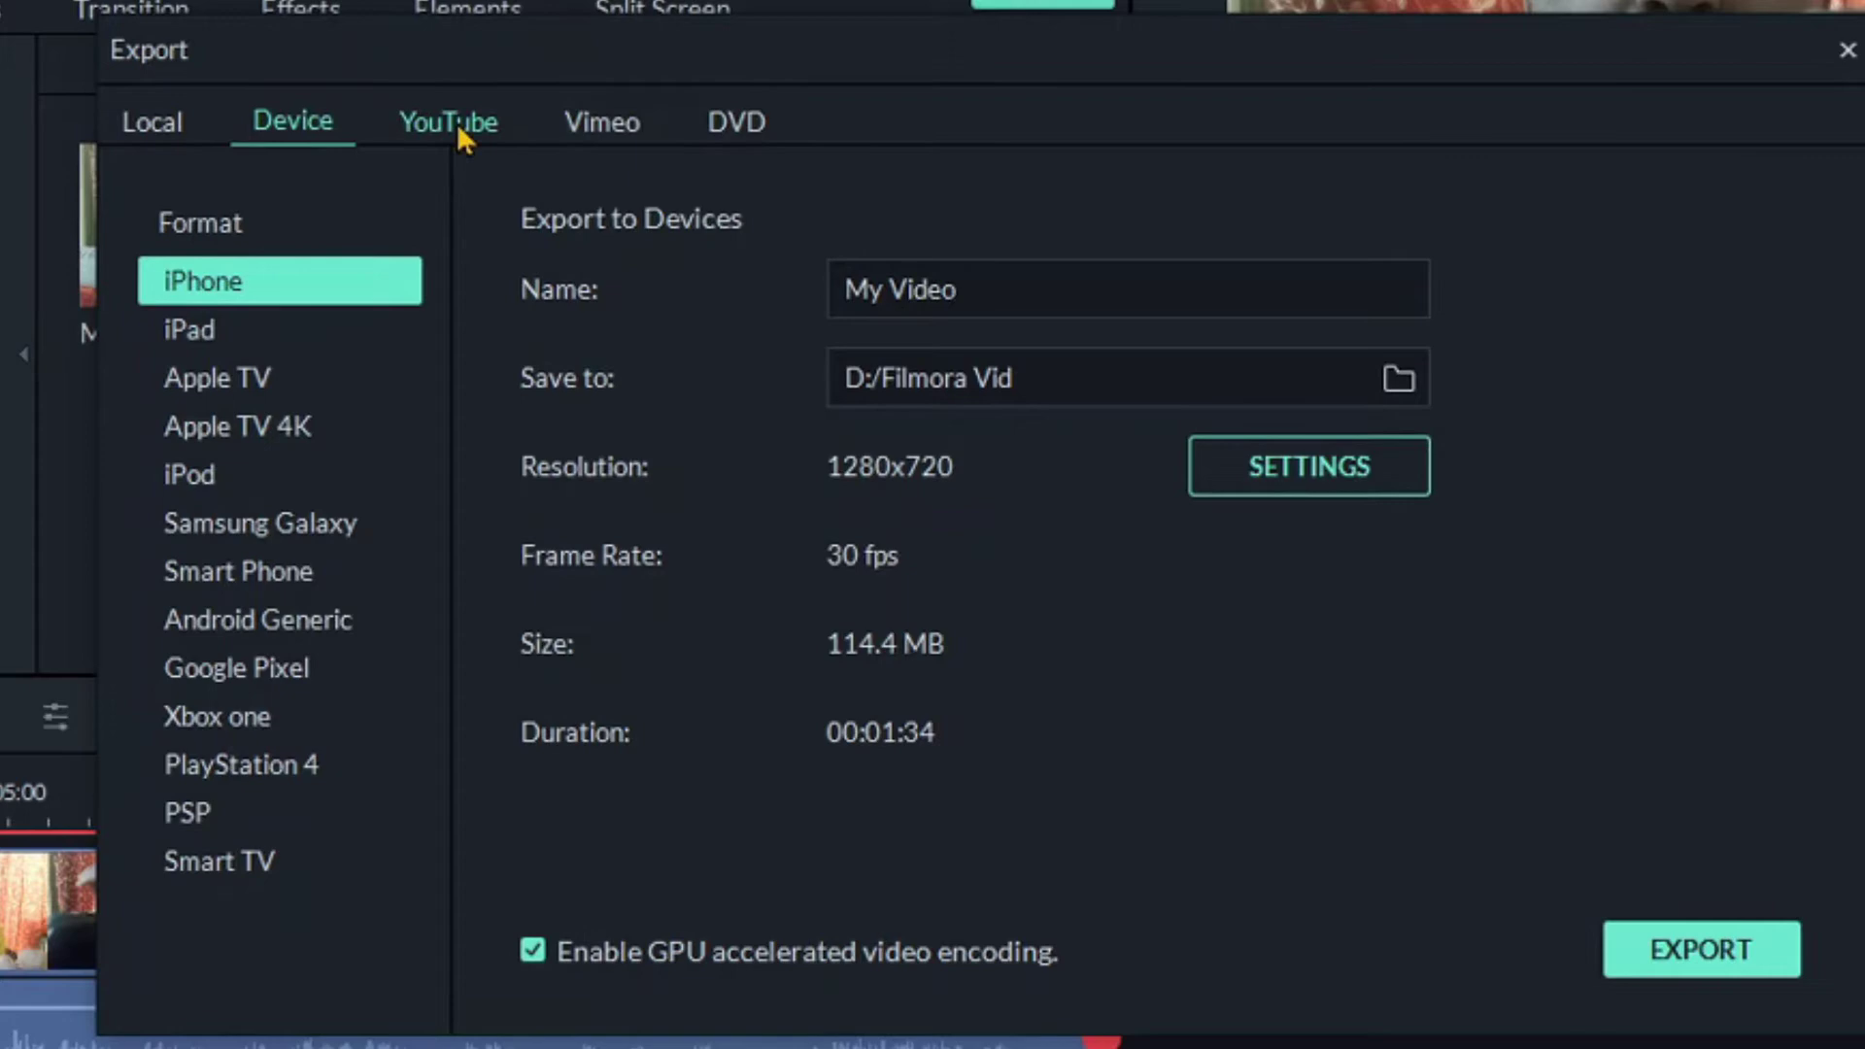
{"action": "left_click", "coordinate": [456, 124]}
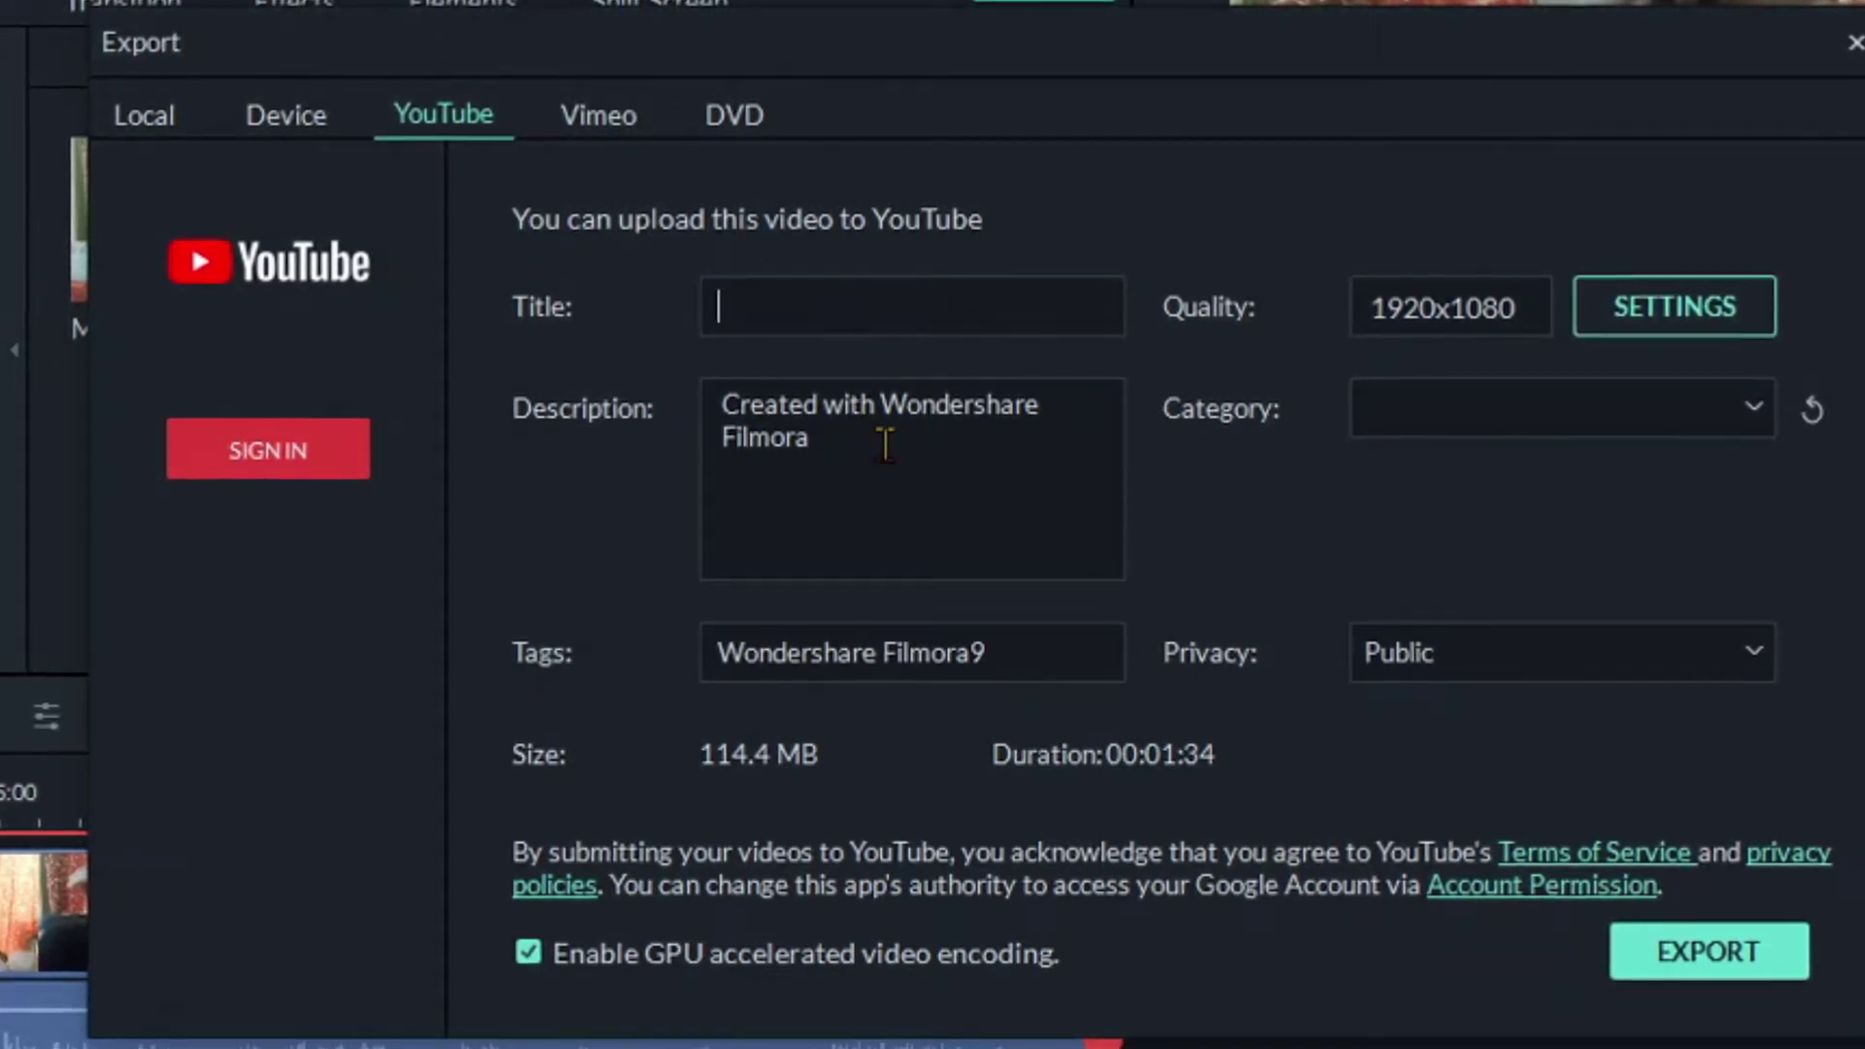
{"action": "left_click", "coordinate": [591, 112]}
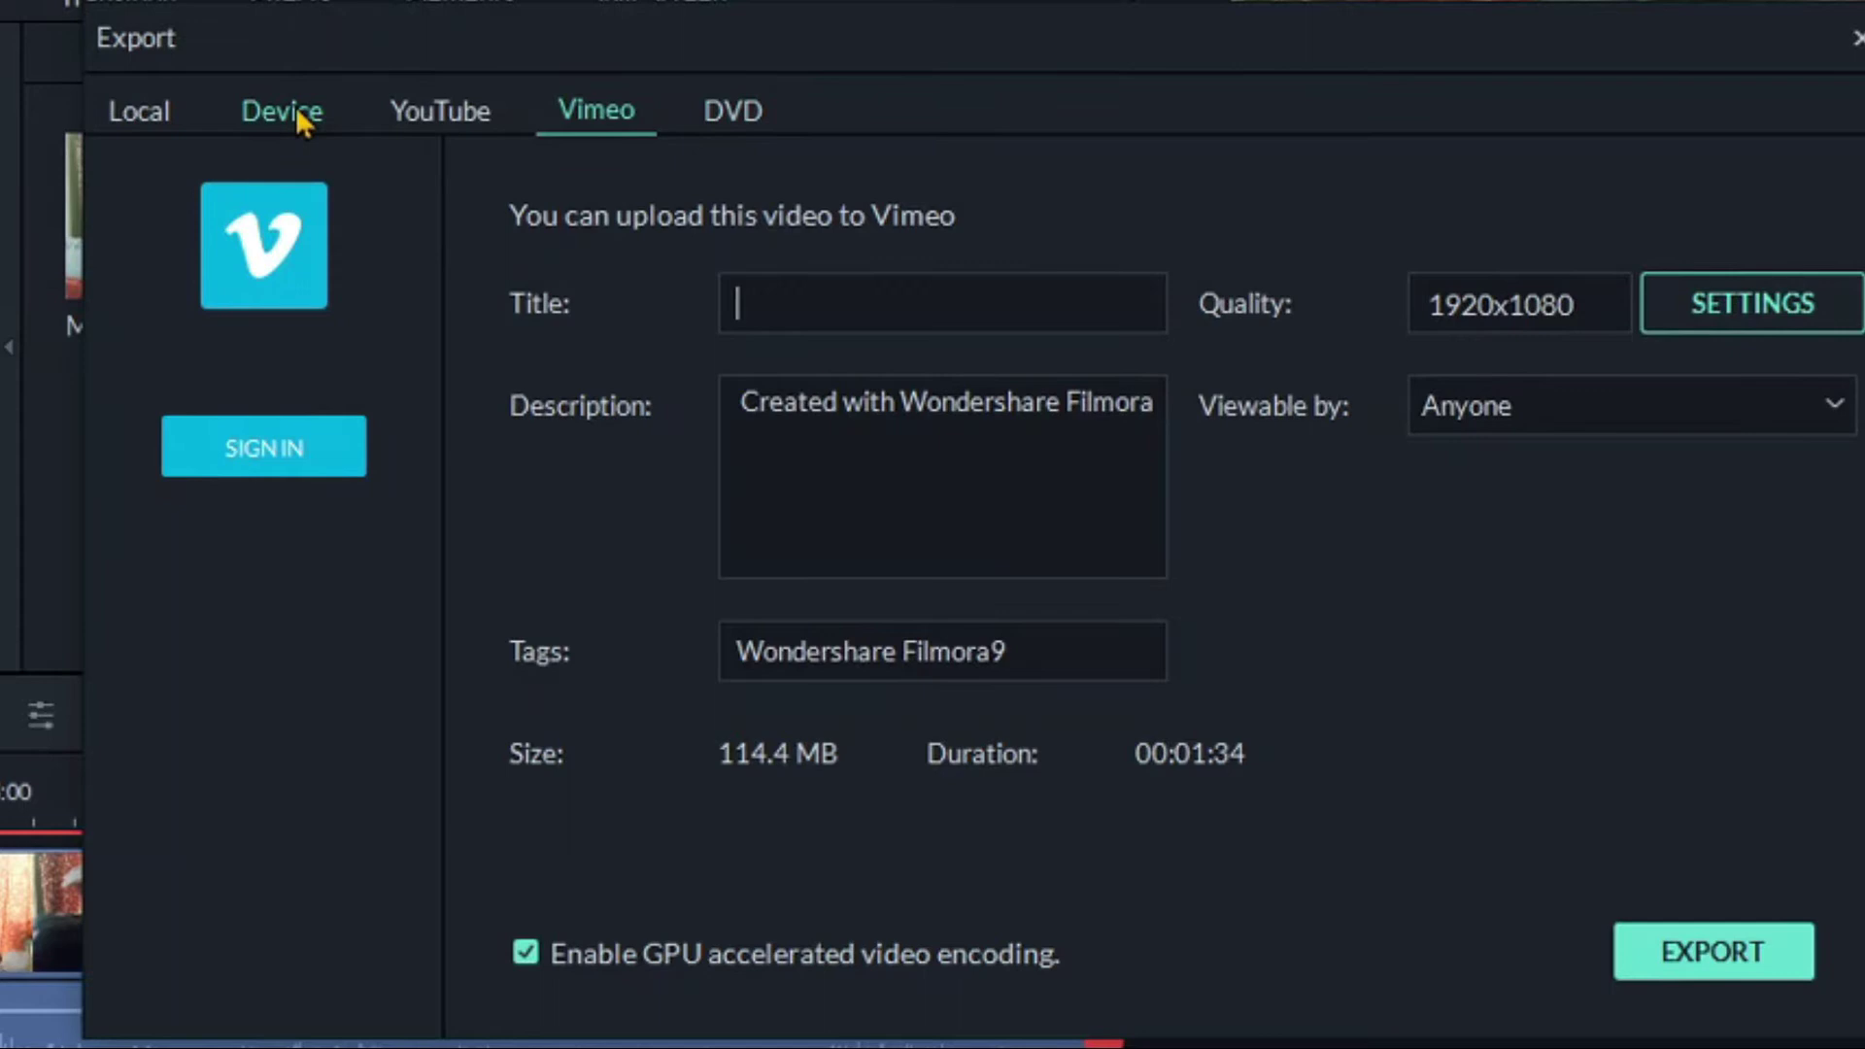
- On the Device destination, rename the export to 'Tutorial' and keep the save folder D:/Filmora Vid
{"action": "left_click", "coordinate": [295, 111]}
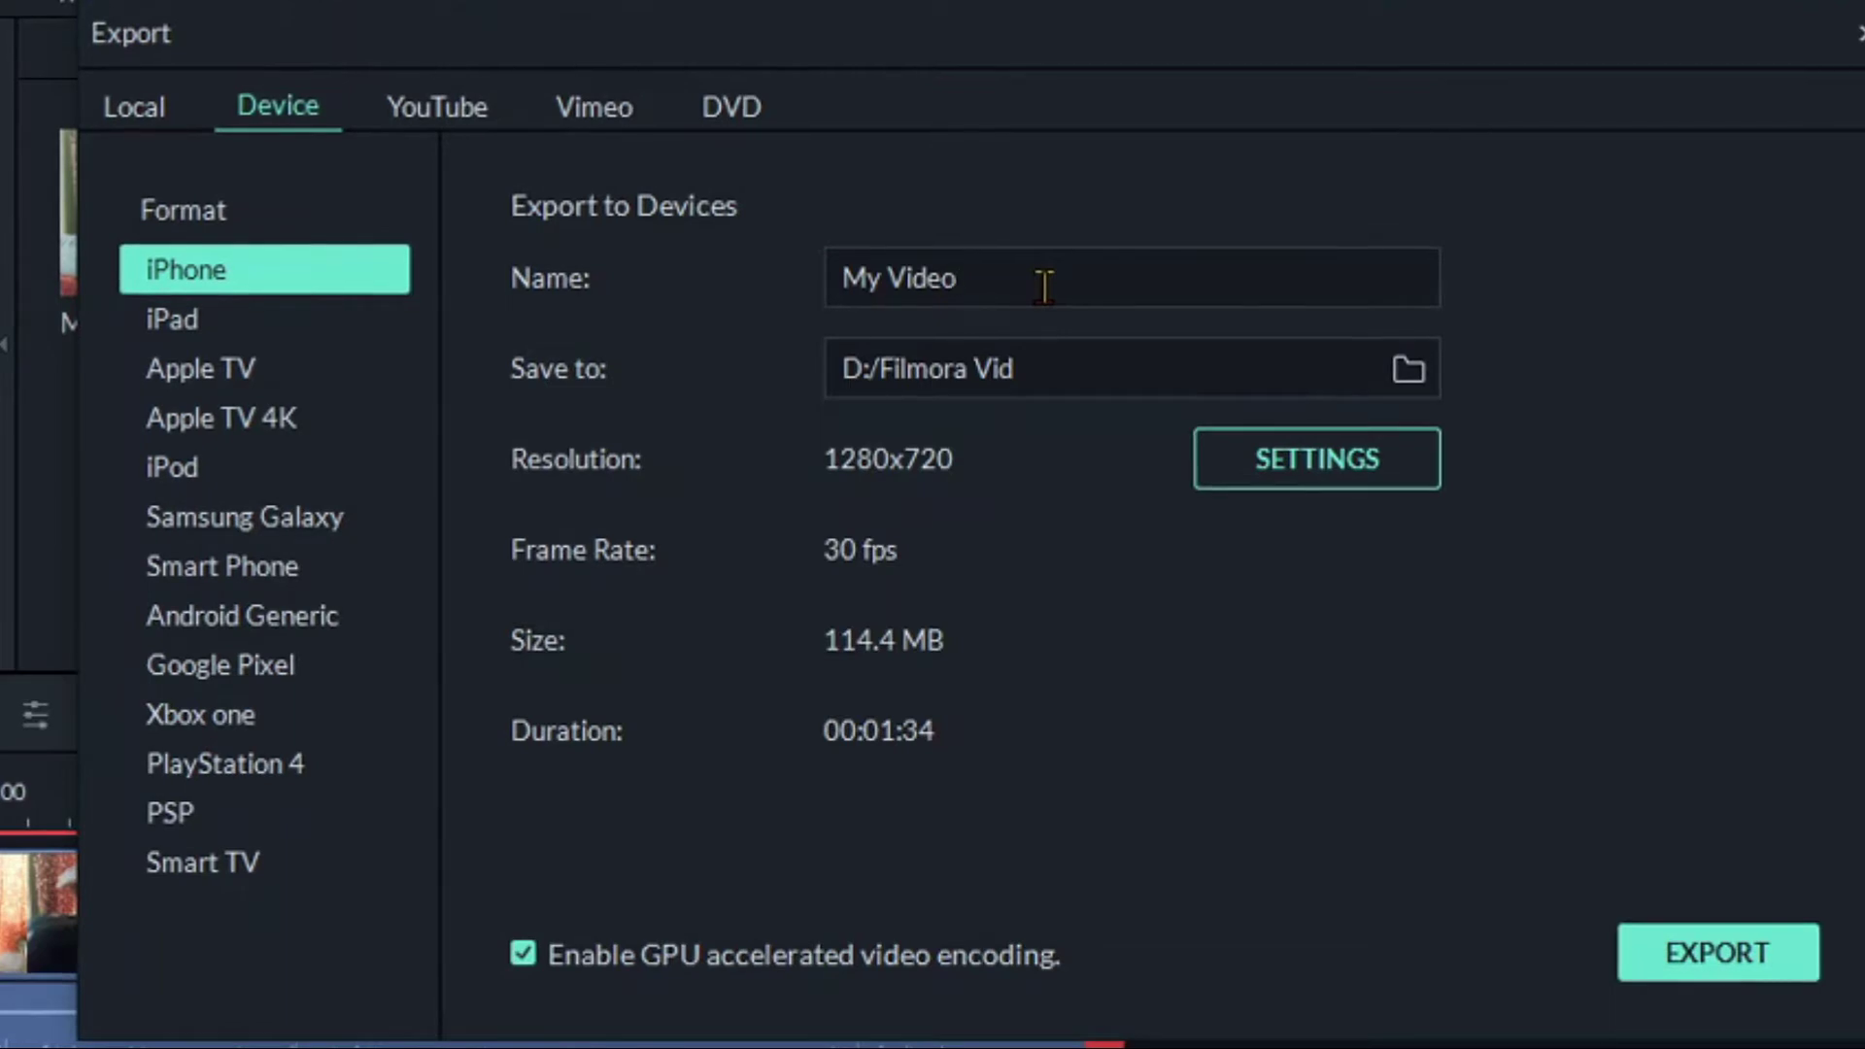
{"action": "left_click_drag", "start_coordinate": [1043, 284], "coordinate": [588, 324]}
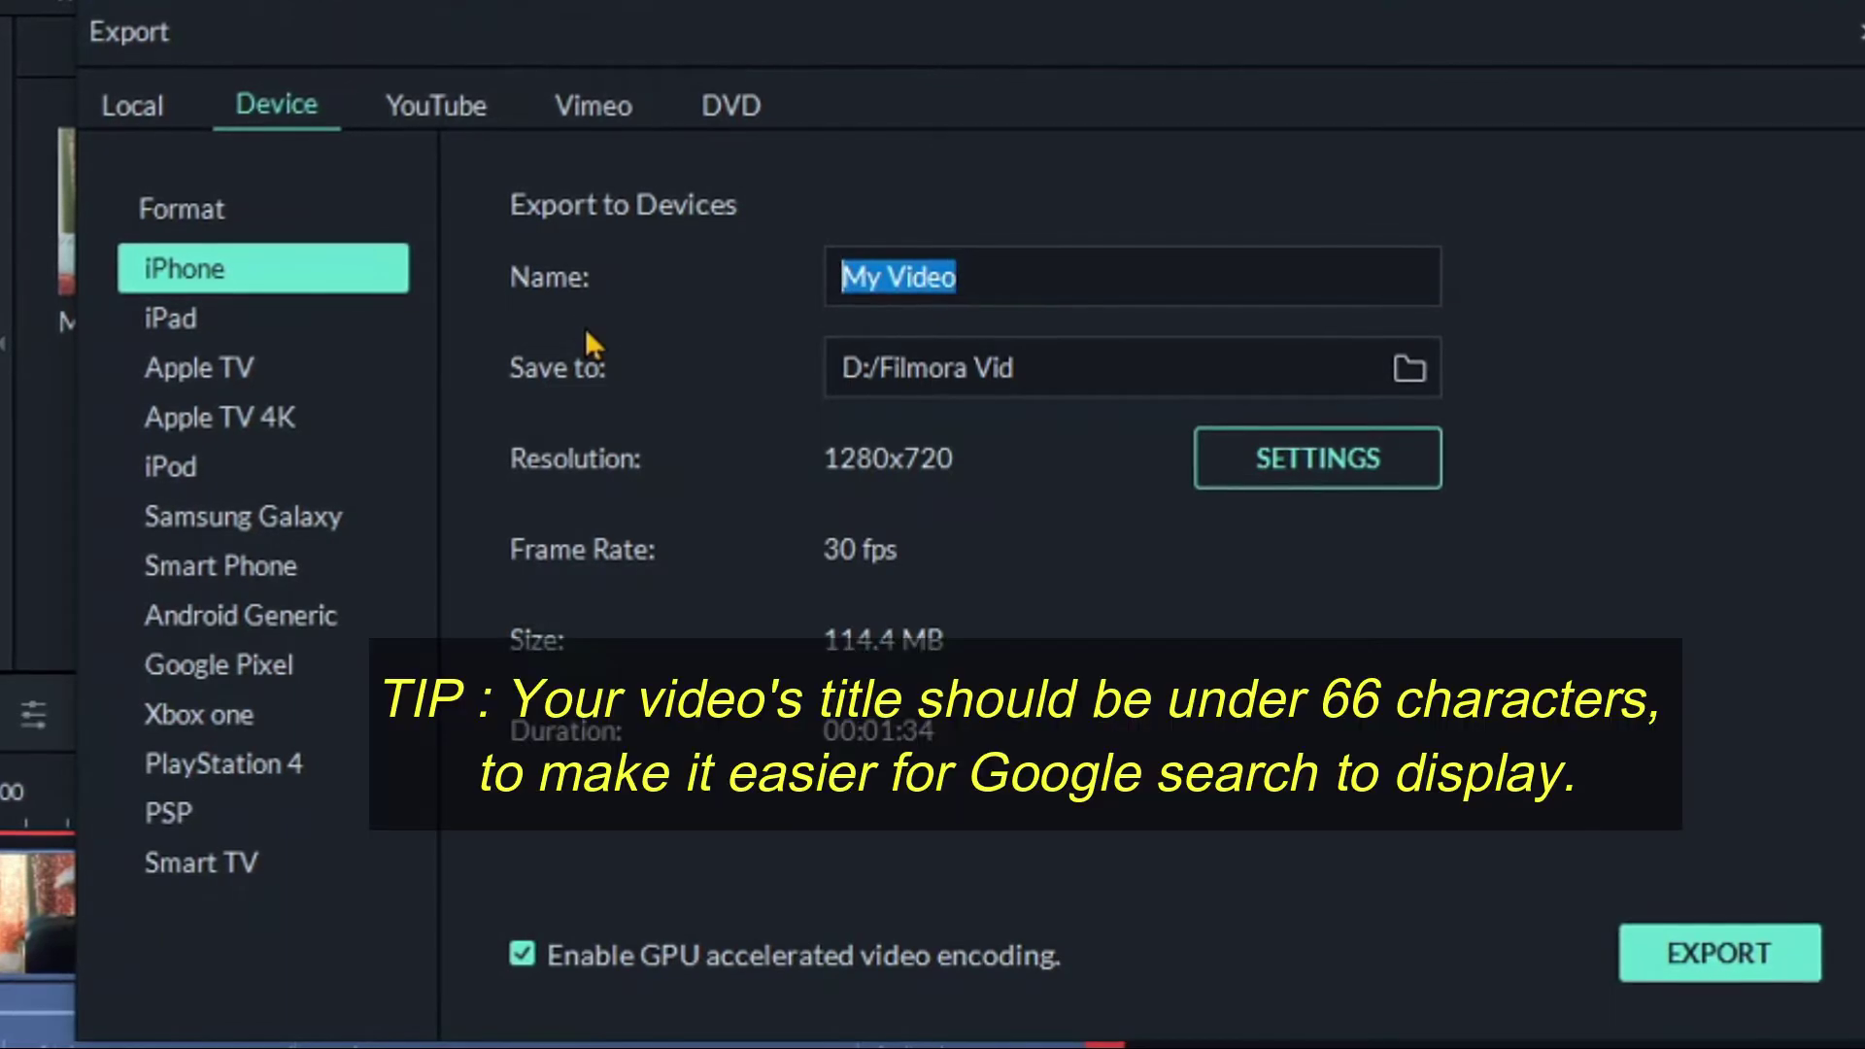
{"action": "type", "text": "Tutoria"}
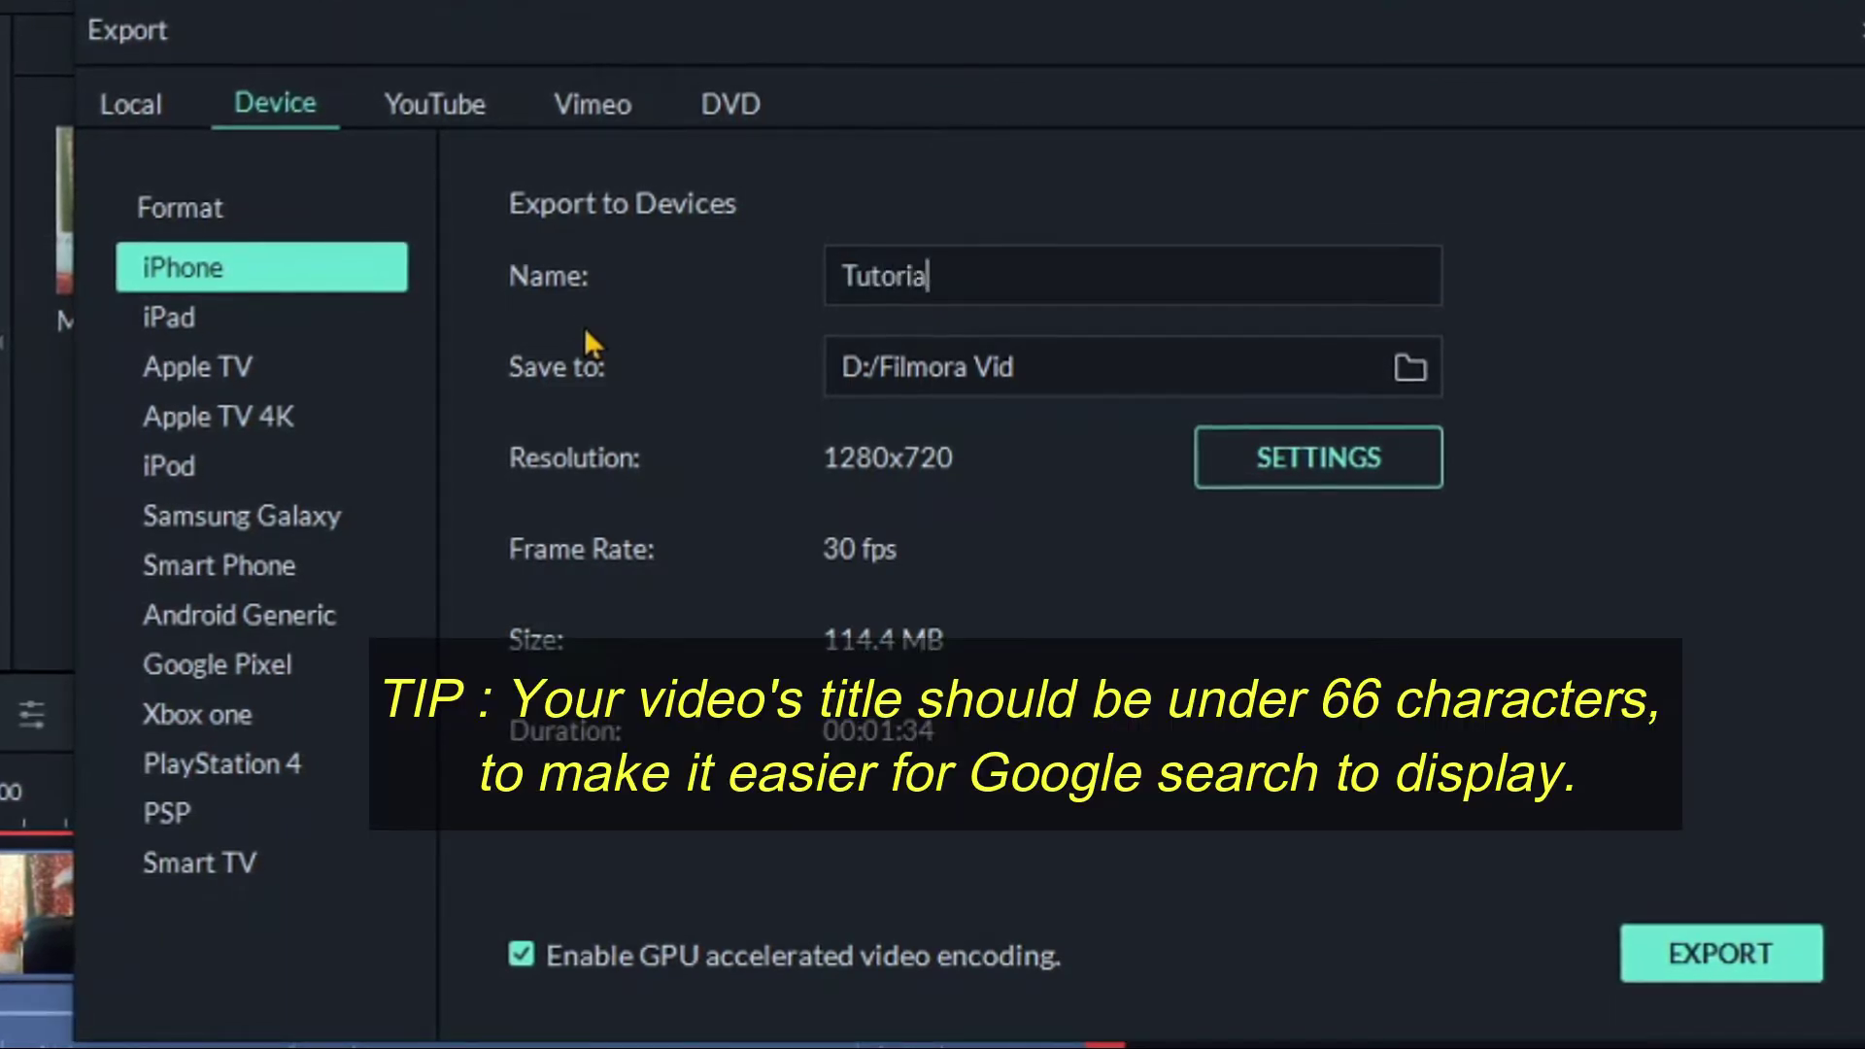
{"action": "type", "text": "l"}
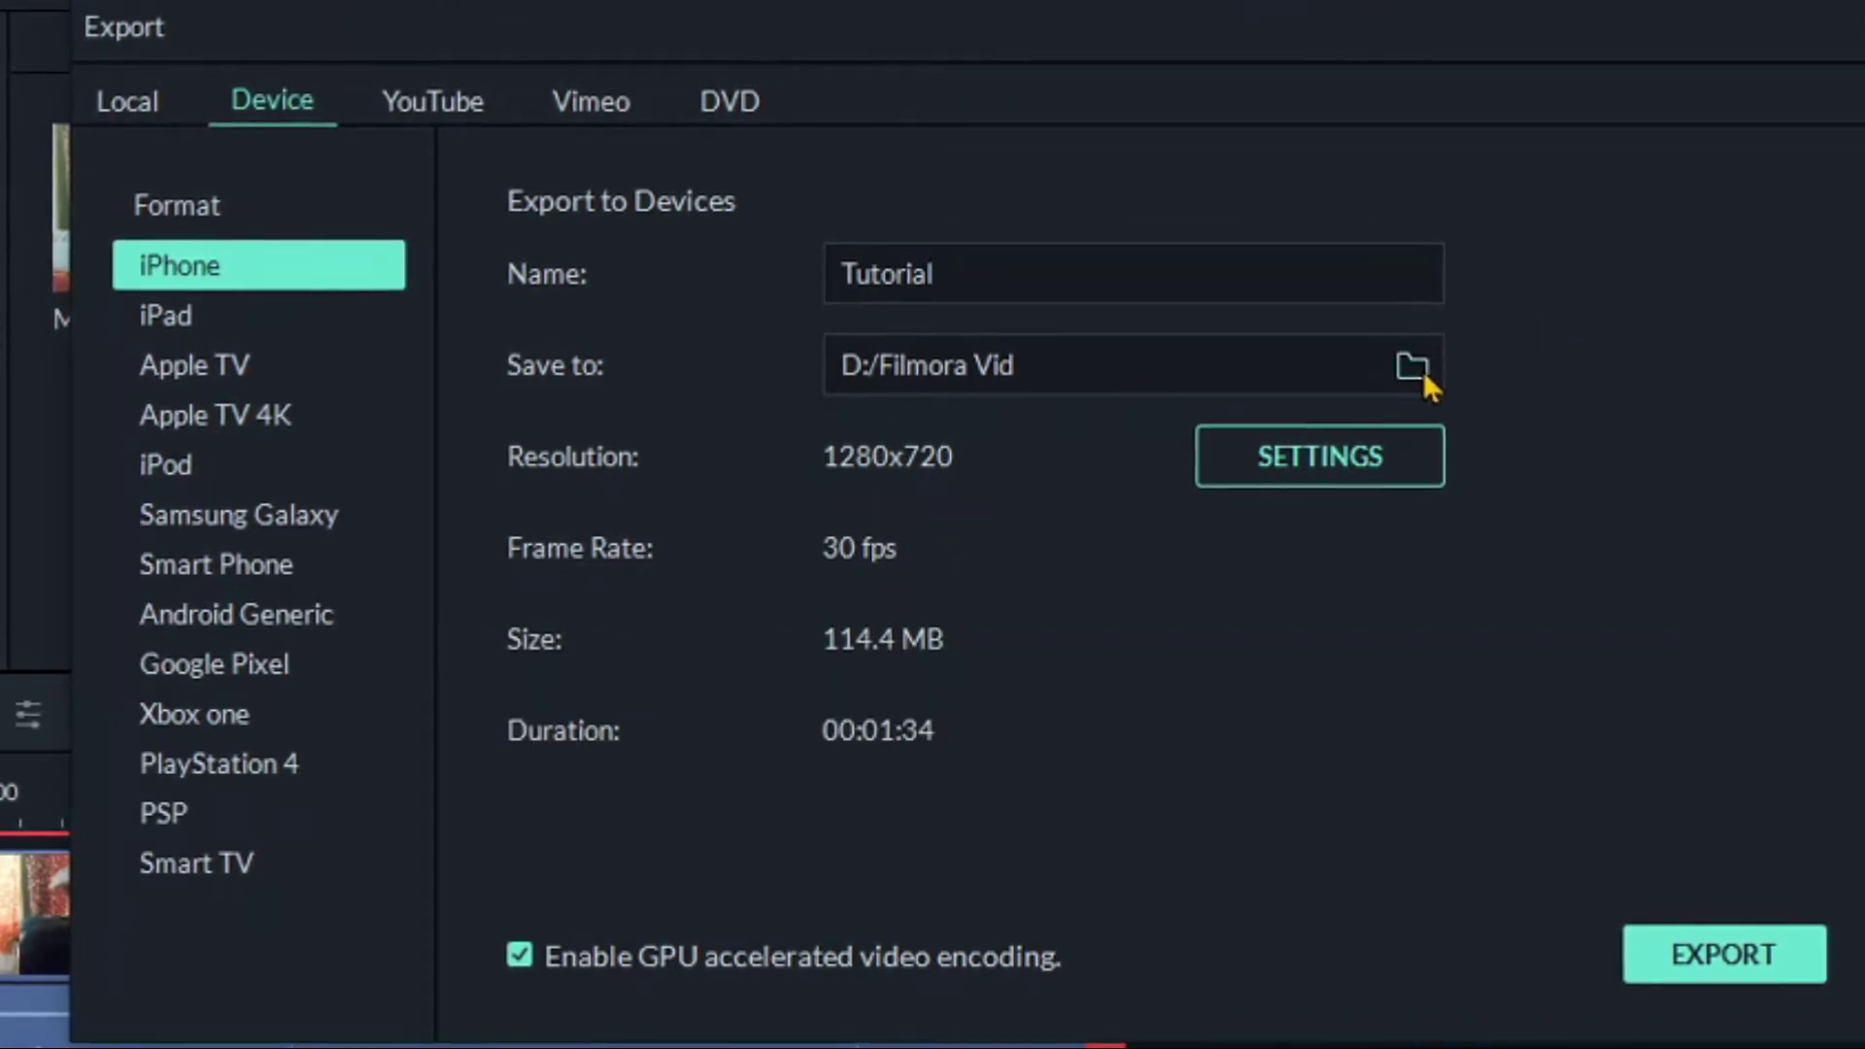
{"action": "left_click", "coordinate": [1412, 367]}
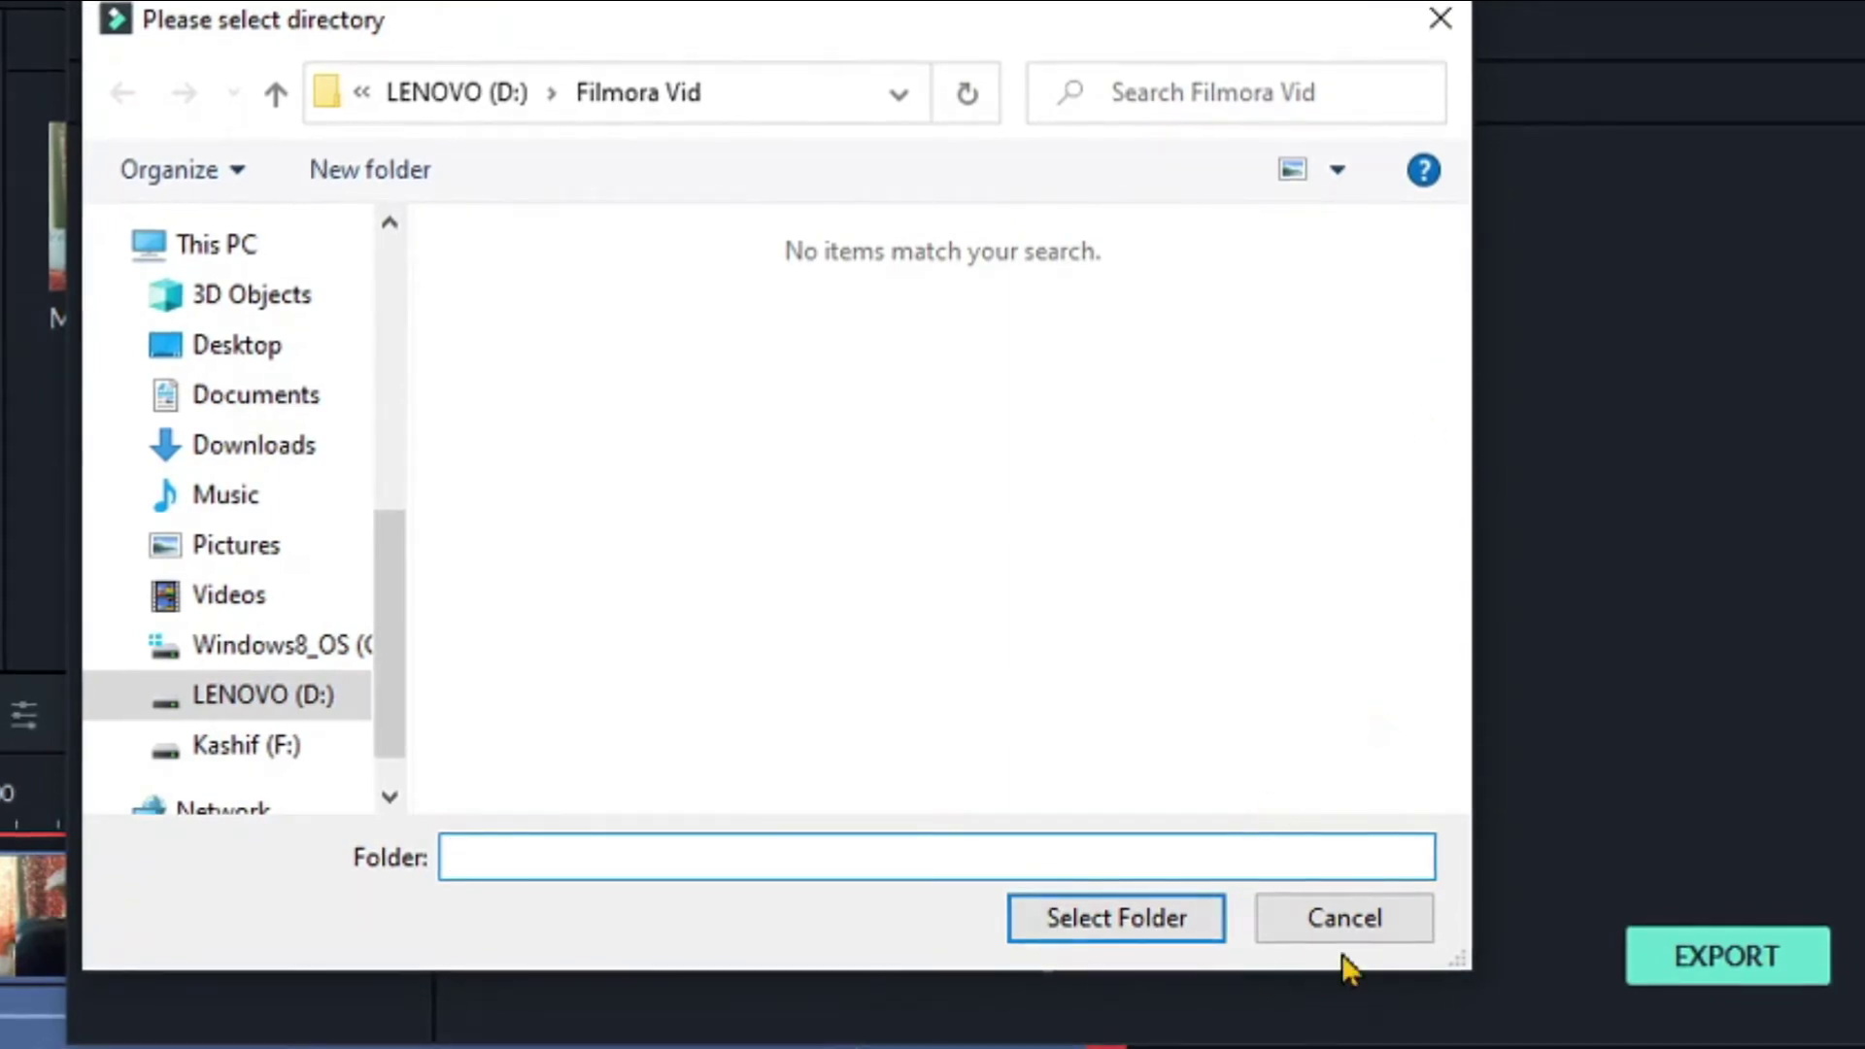
{"action": "left_click", "coordinate": [1315, 925]}
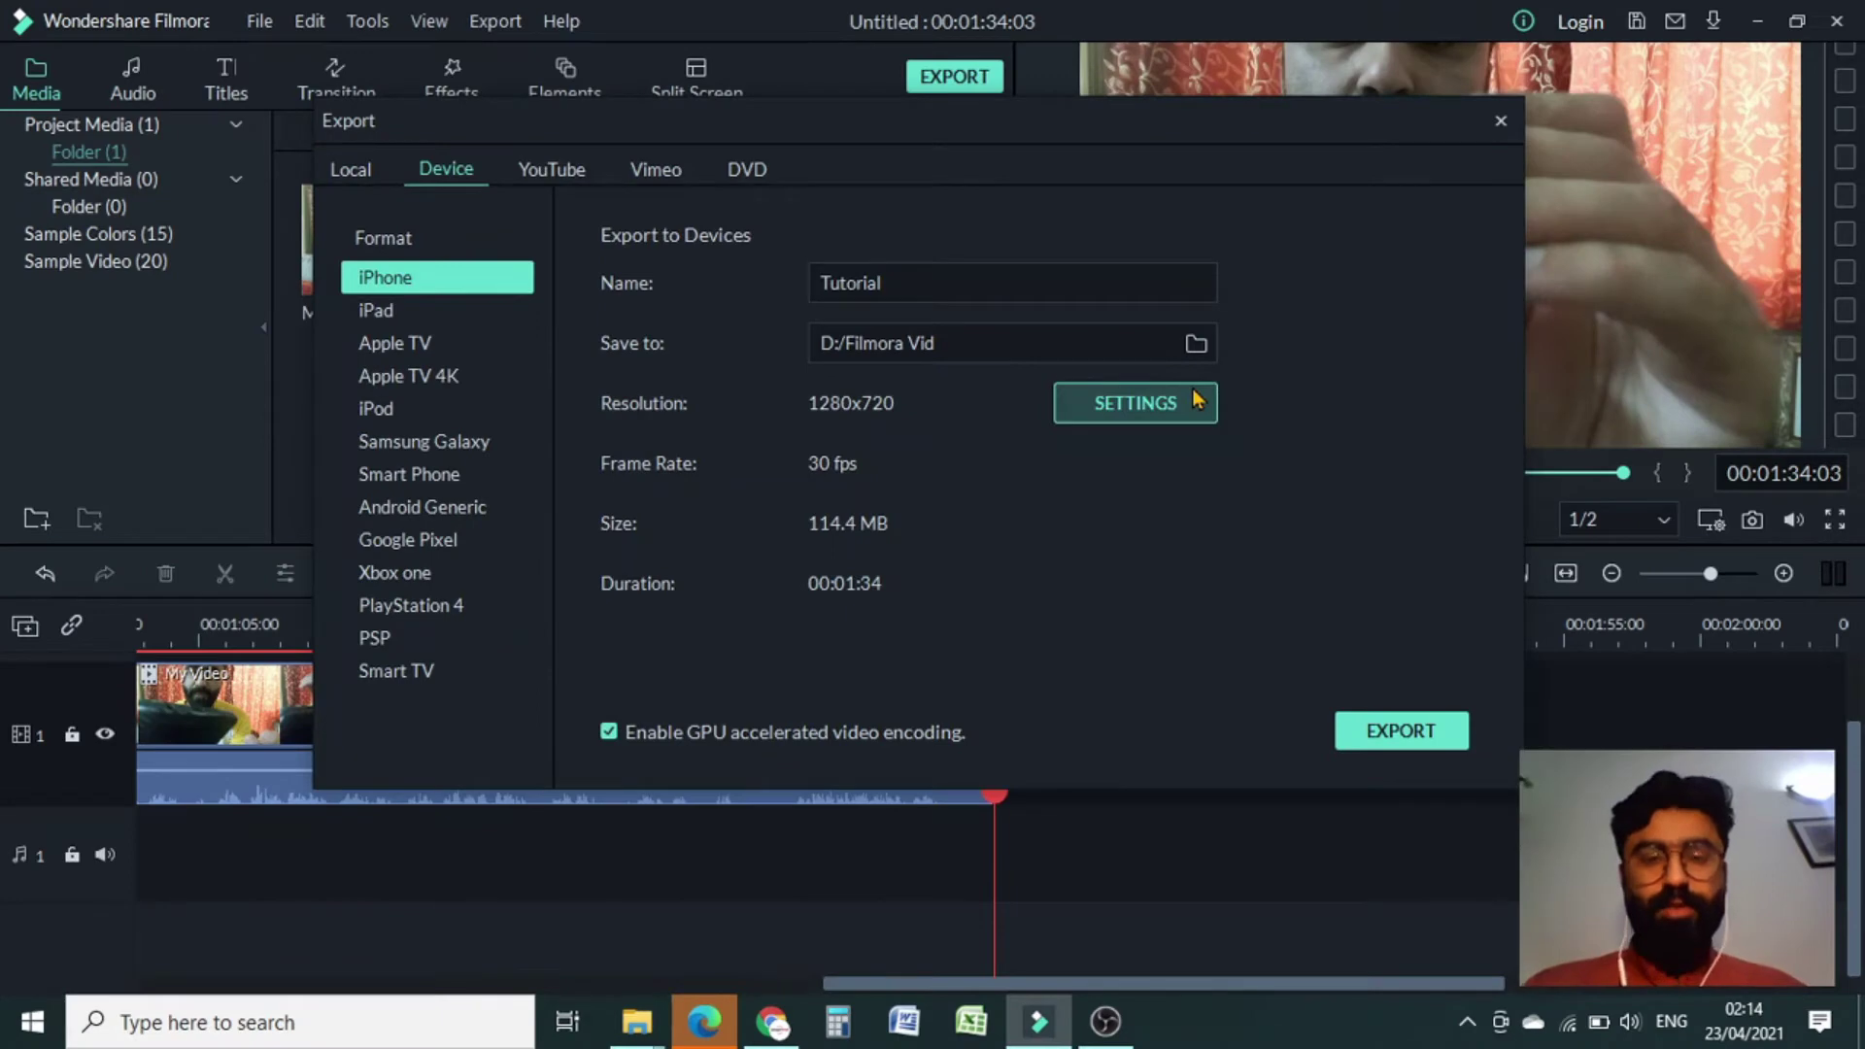
- In export SETTINGS keep the H.264 encoder, set resolution to 1920x1080 and keep 30 fps
{"action": "left_click", "coordinate": [1195, 399]}
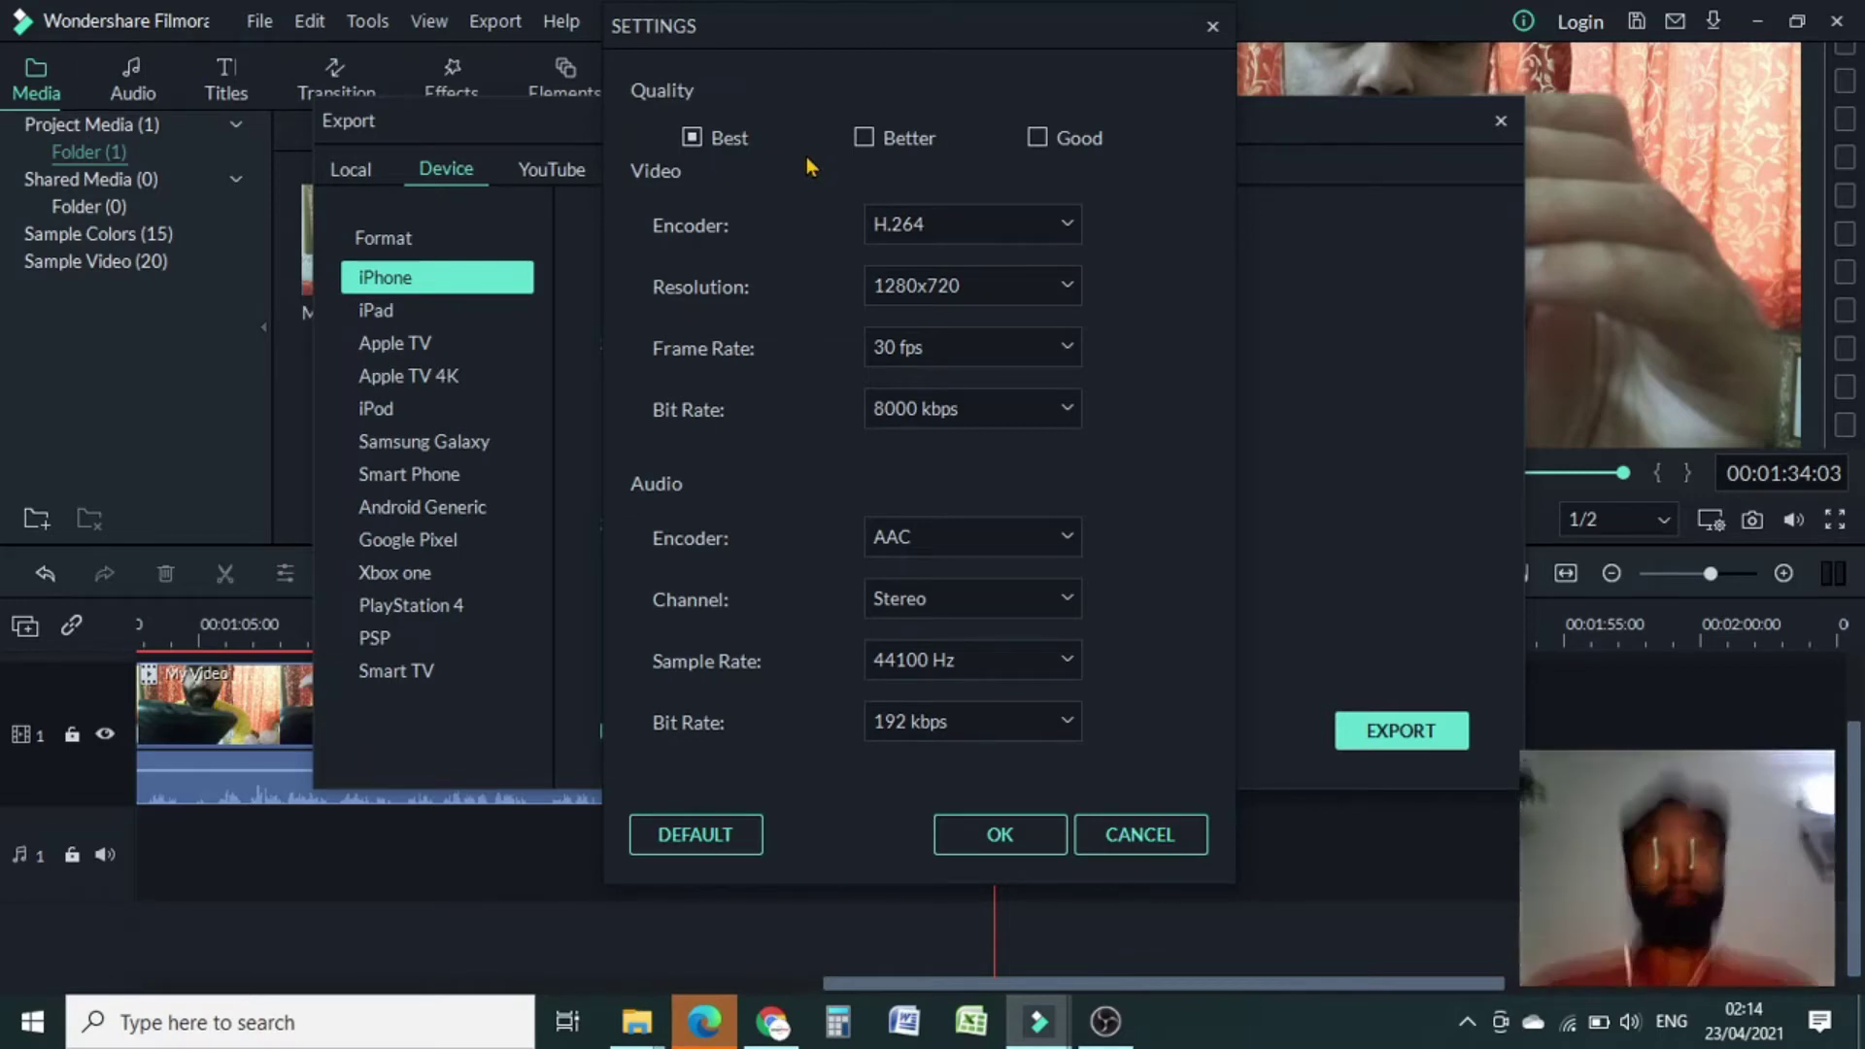
{"action": "left_click", "coordinate": [933, 233]}
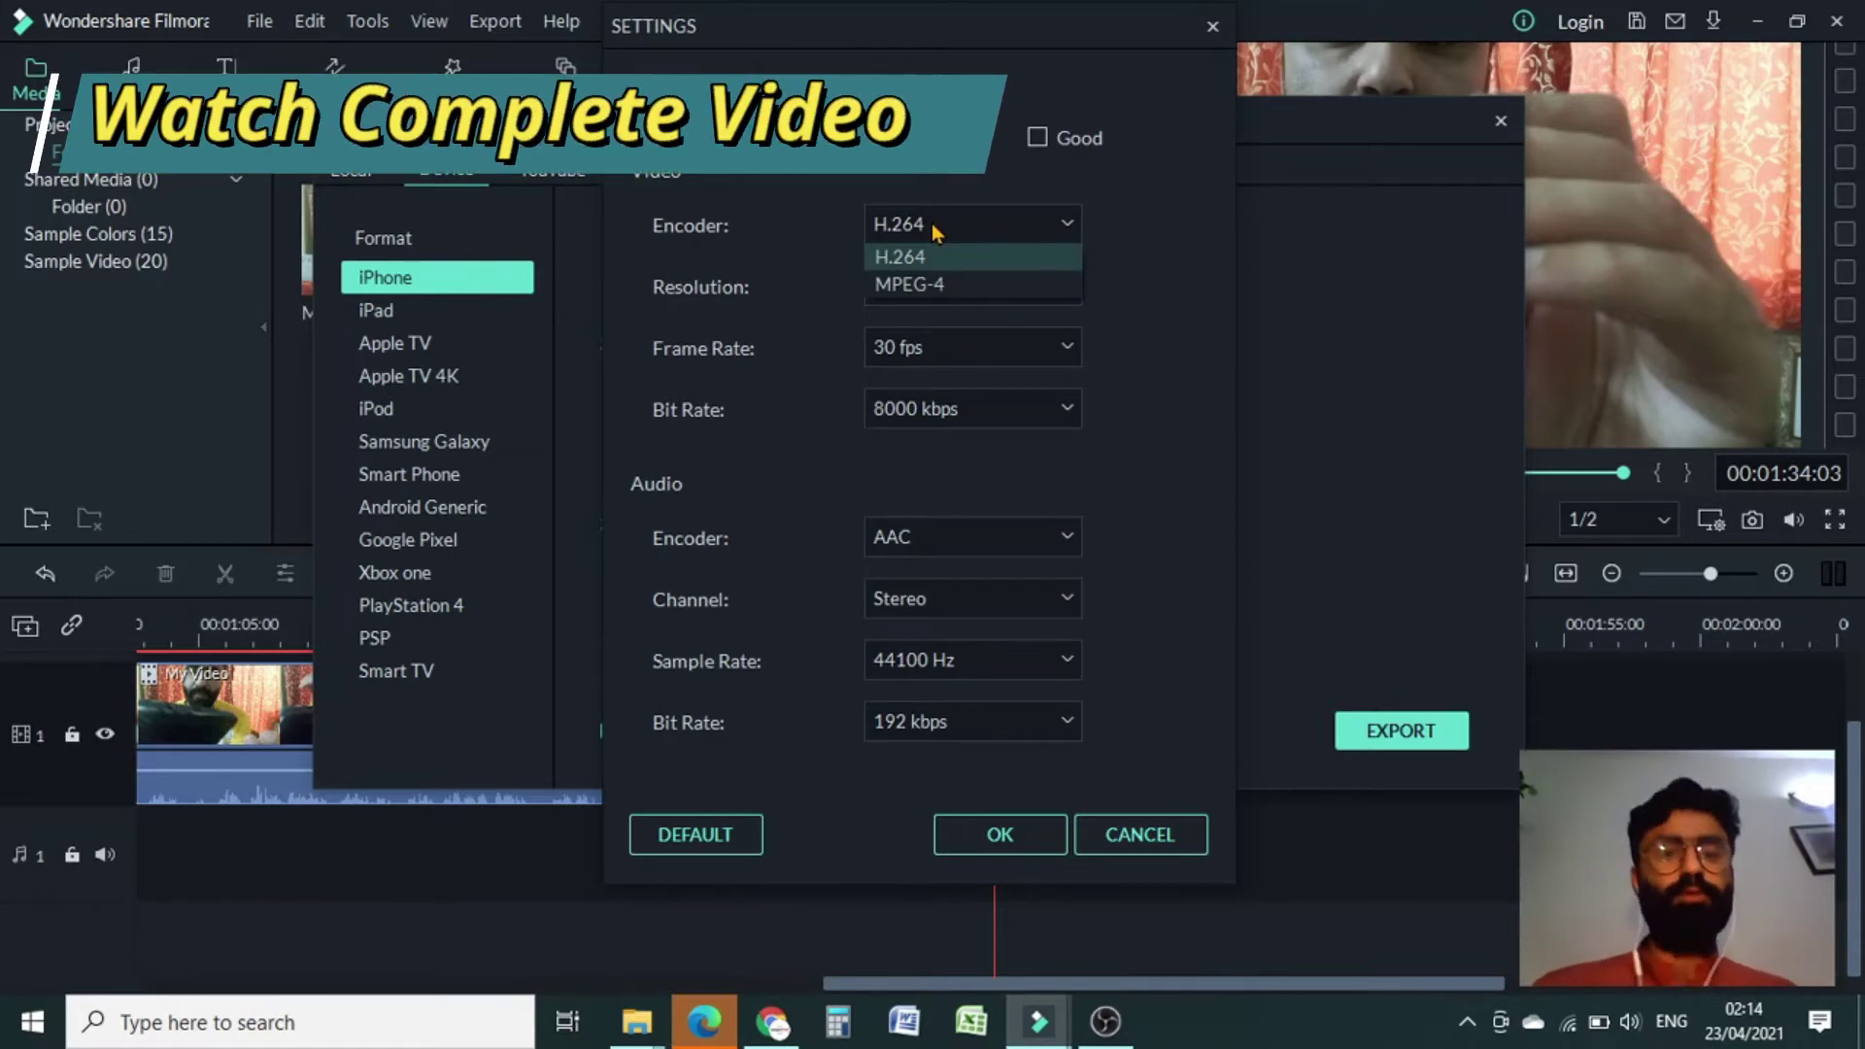
{"action": "left_click", "coordinate": [939, 257]}
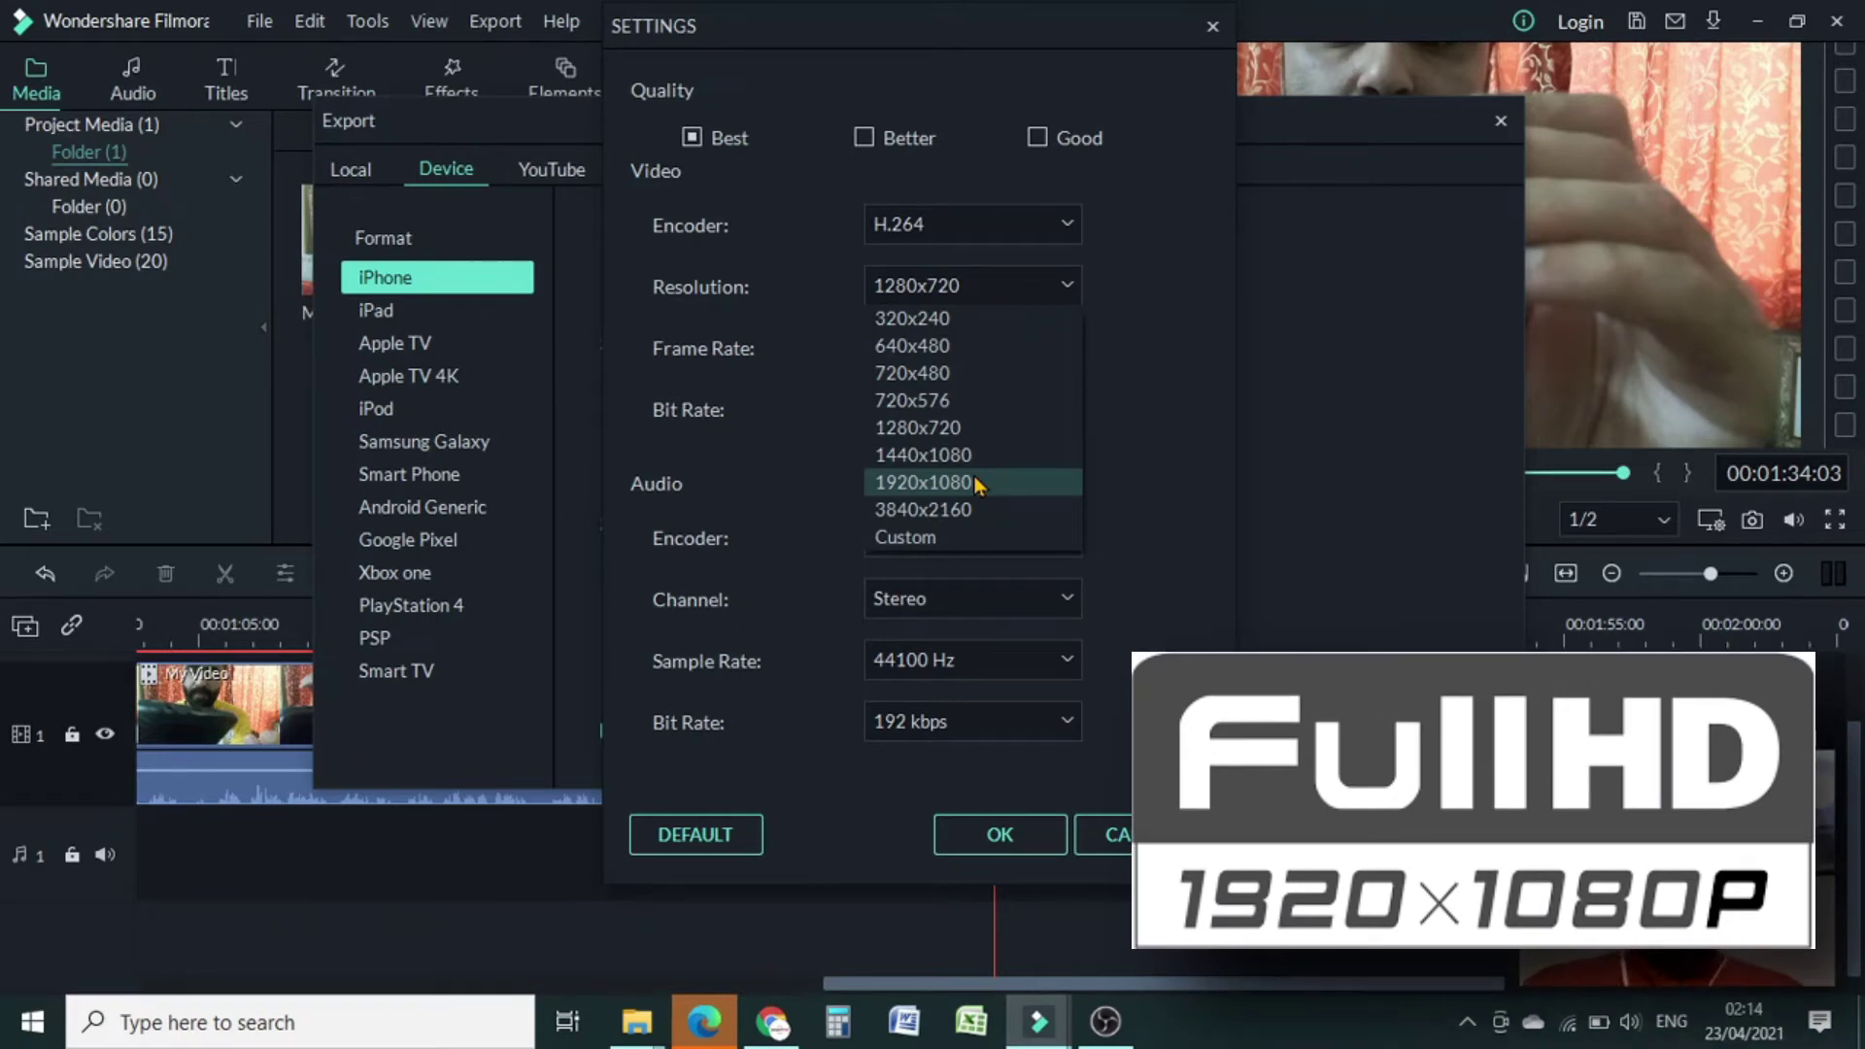
{"action": "left_click", "coordinate": [976, 483]}
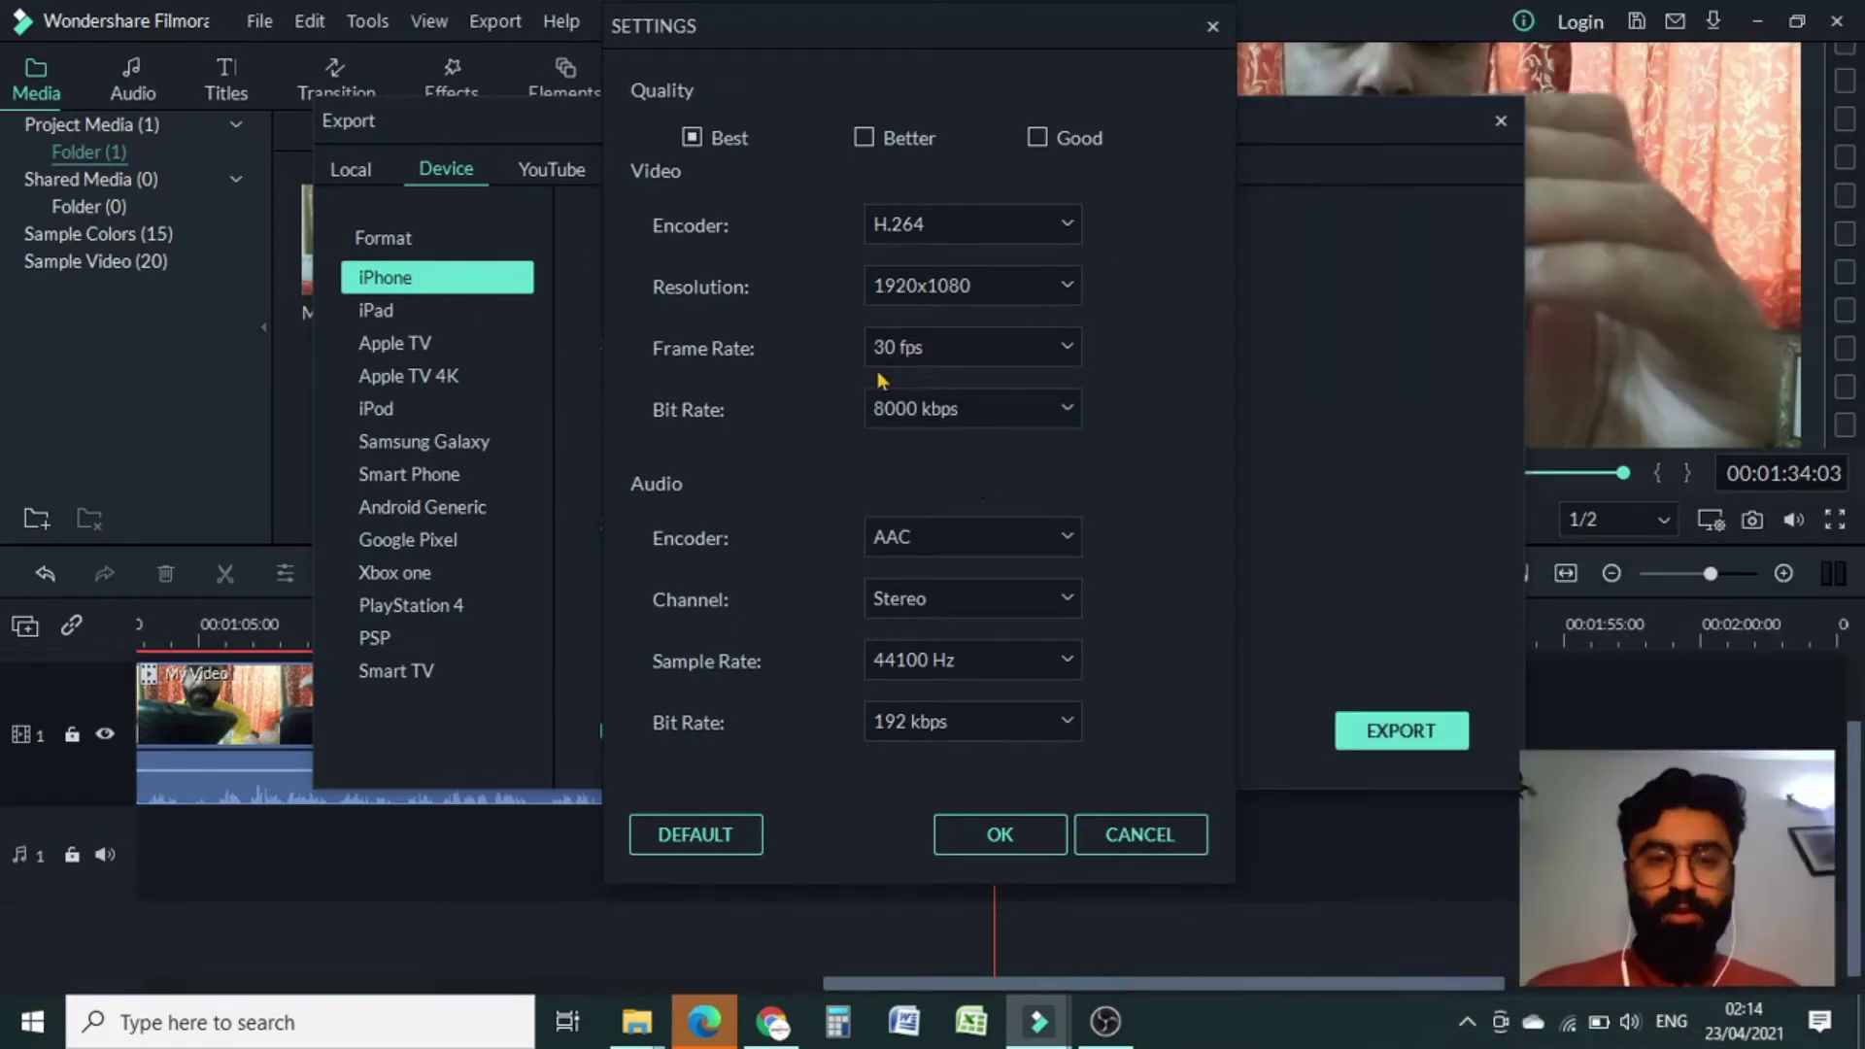
{"action": "left_click", "coordinate": [977, 350]}
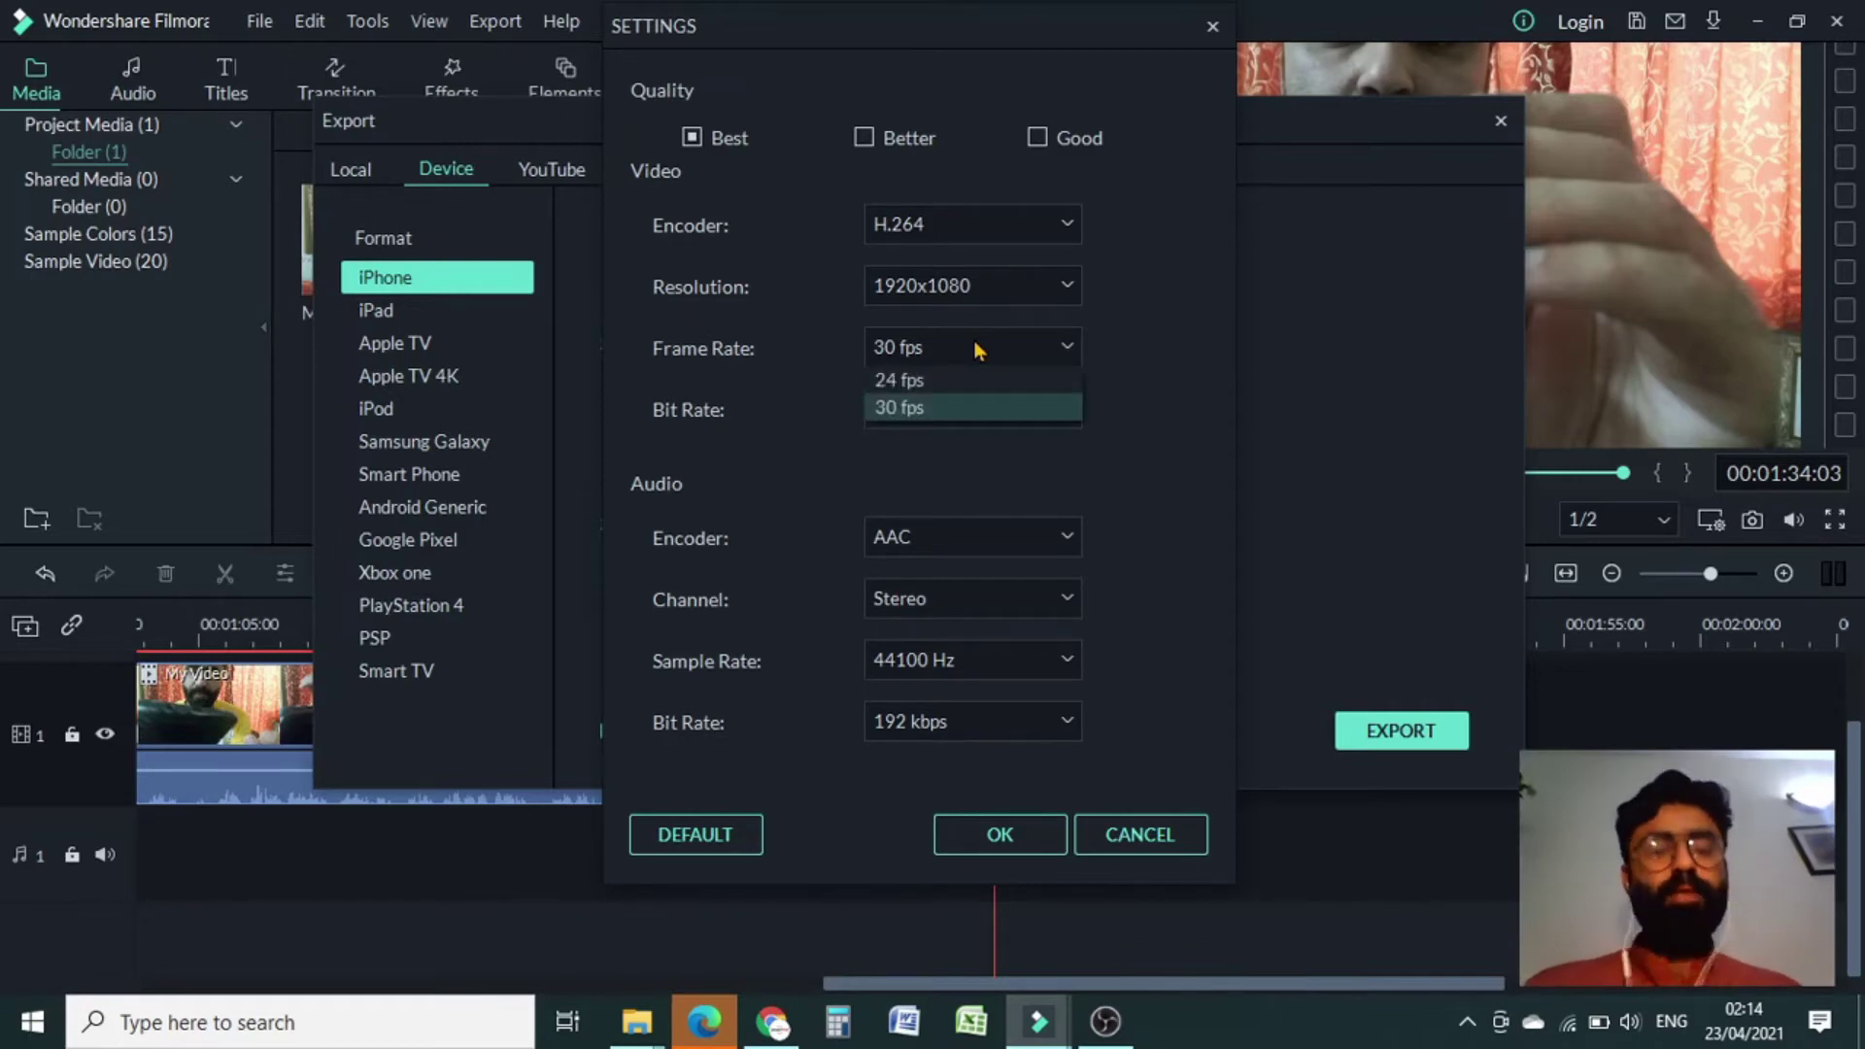
{"action": "left_click", "coordinate": [947, 351]}
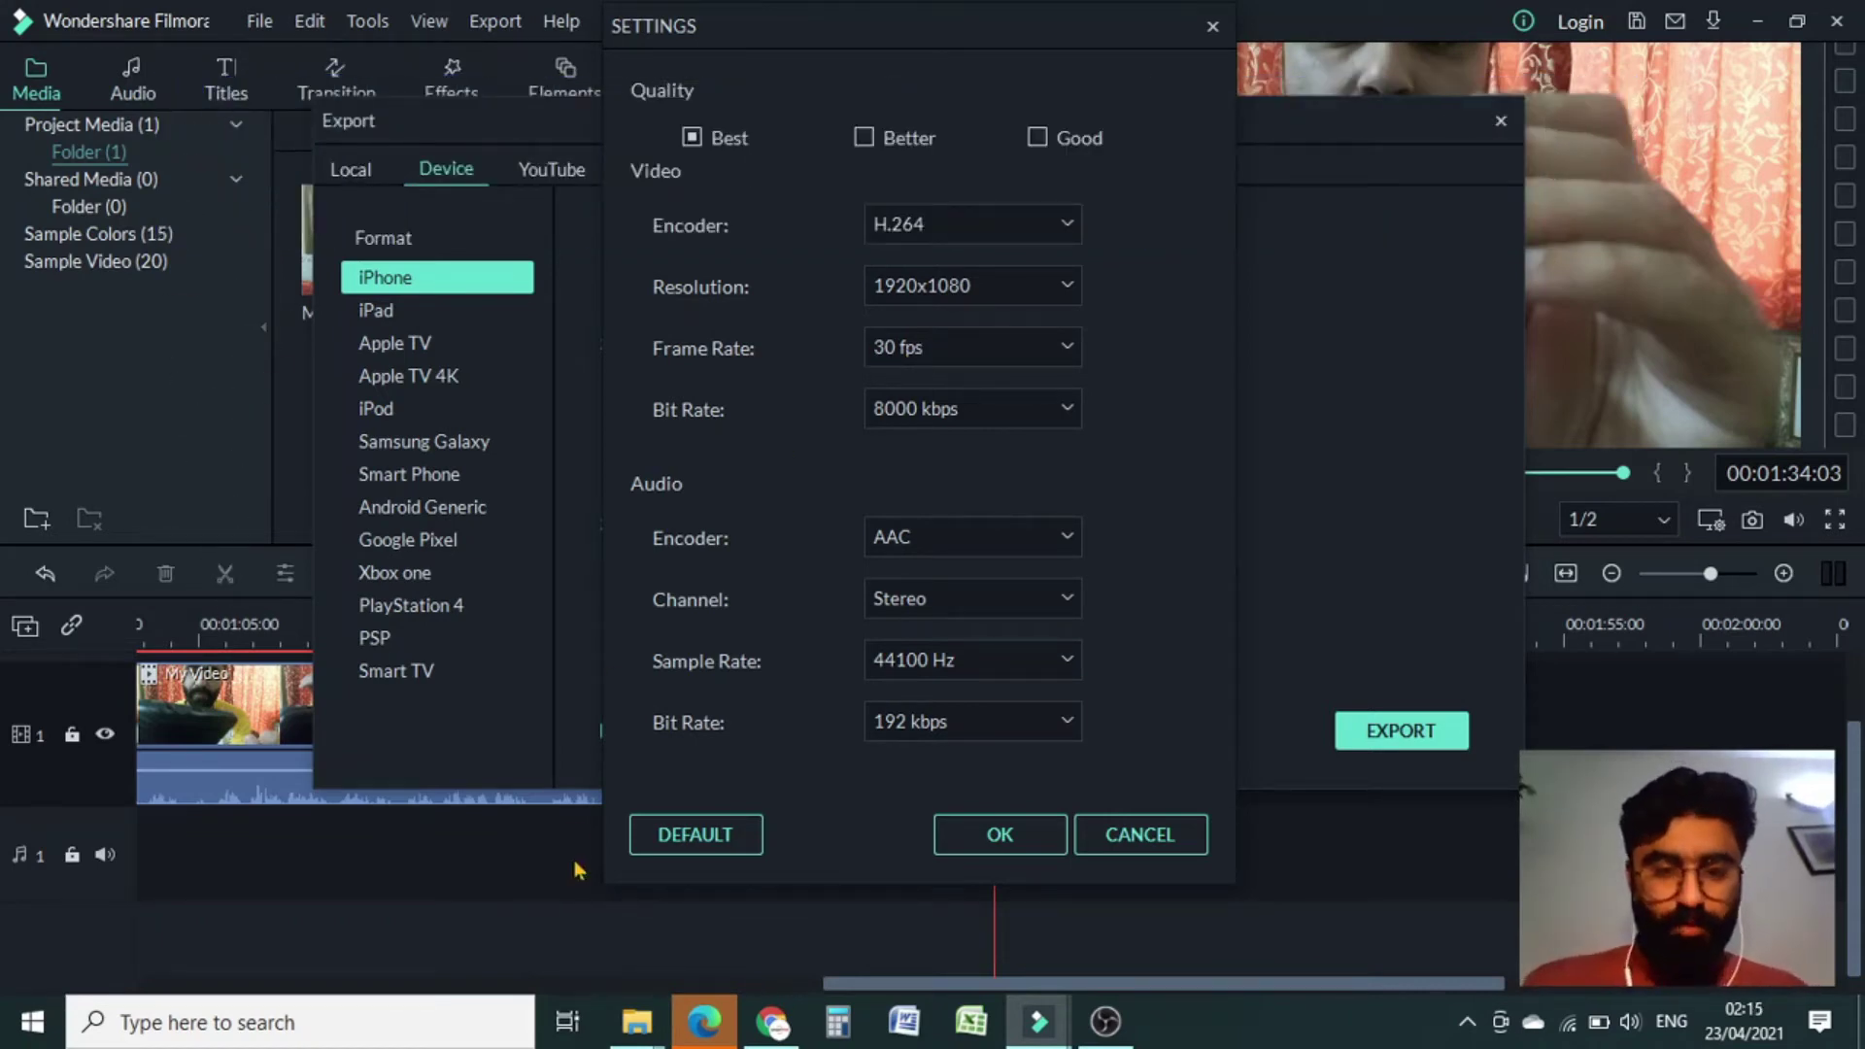
{"action": "mouse_move", "coordinate": [637, 1022]}
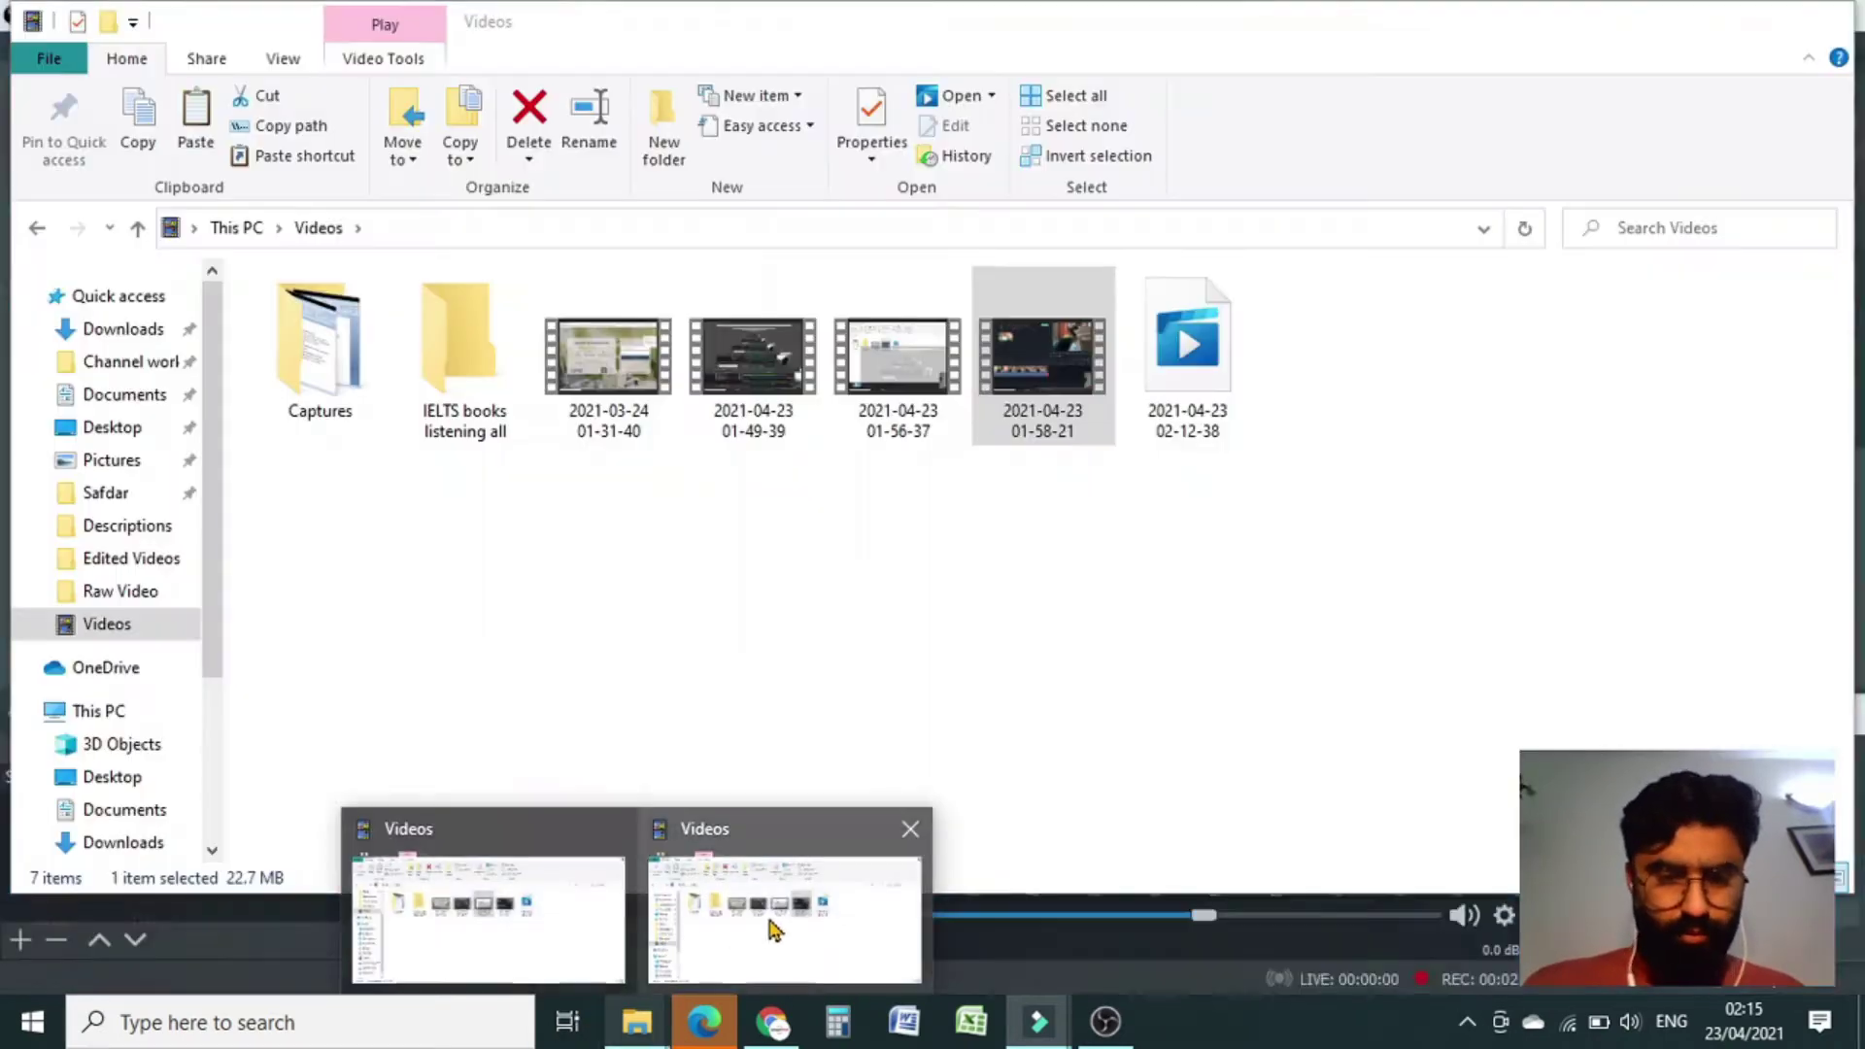
- In File Explorer go to Channel work > Edited Videos and select the slow-charging video
{"action": "left_click", "coordinate": [772, 924]}
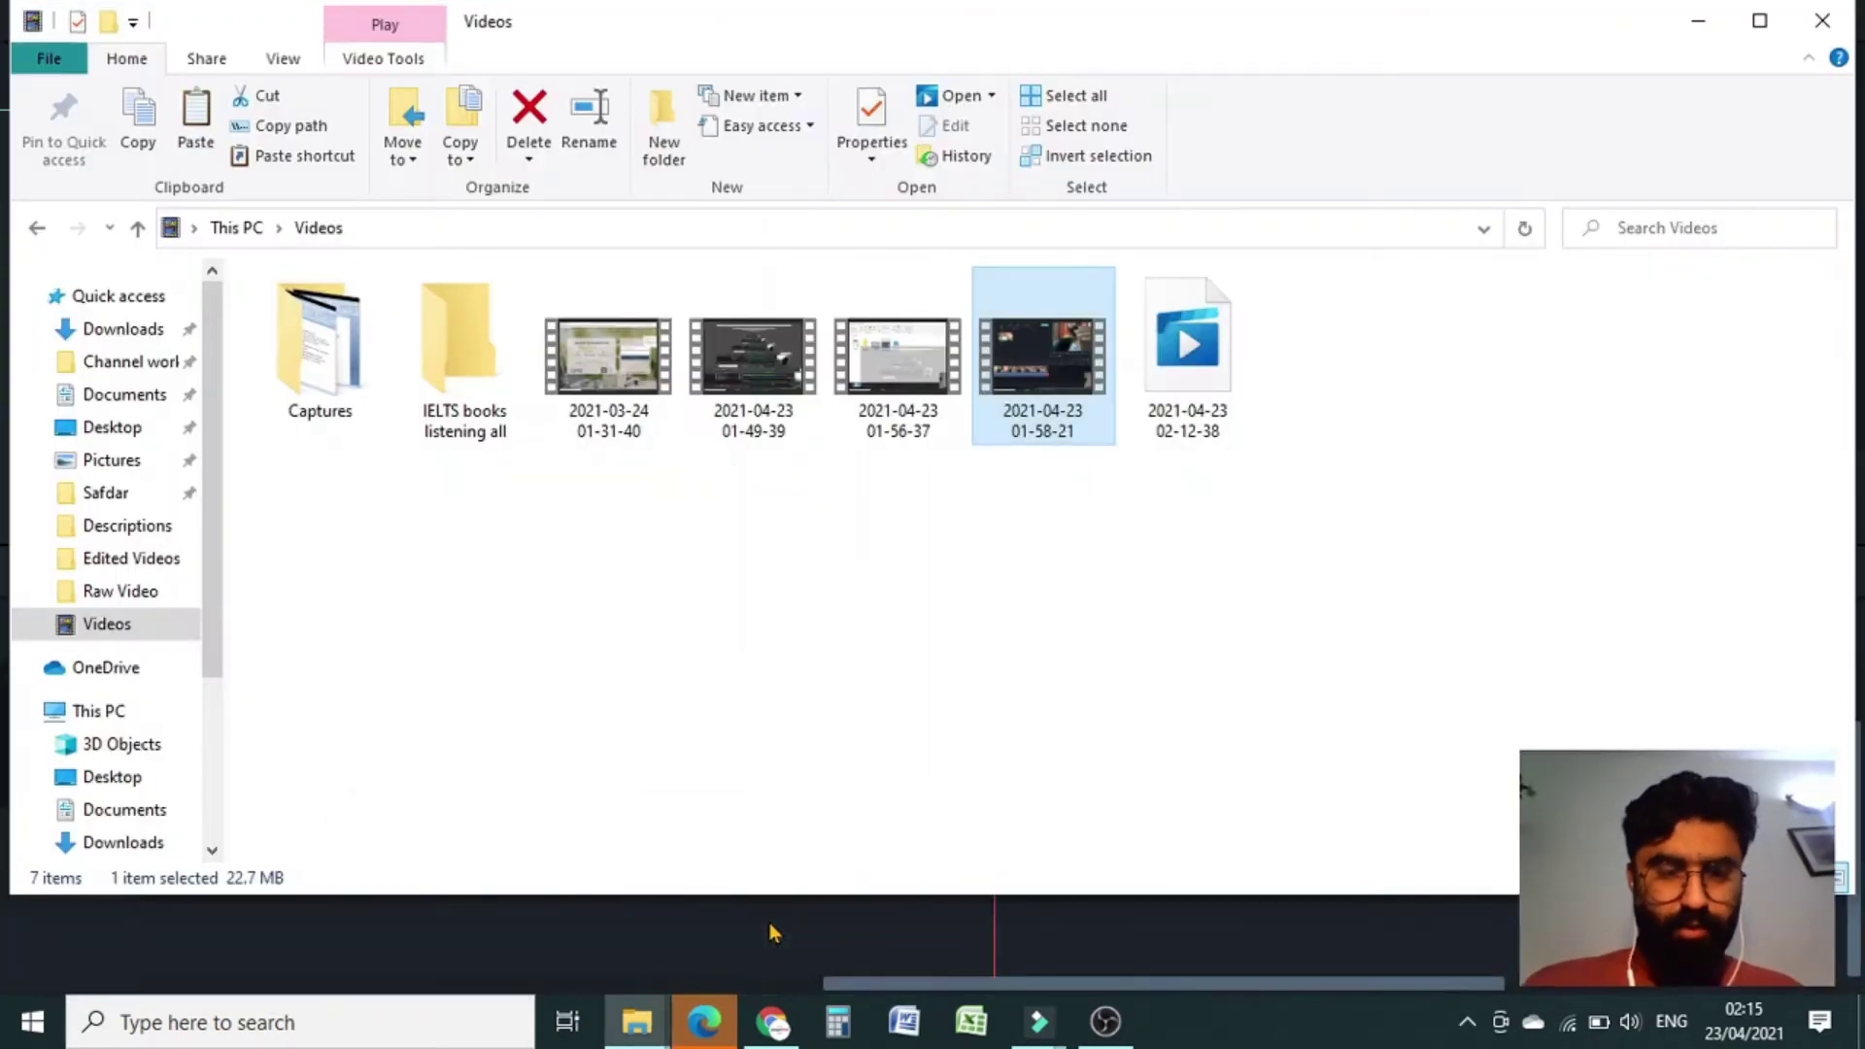
{"action": "left_click", "coordinate": [576, 949]}
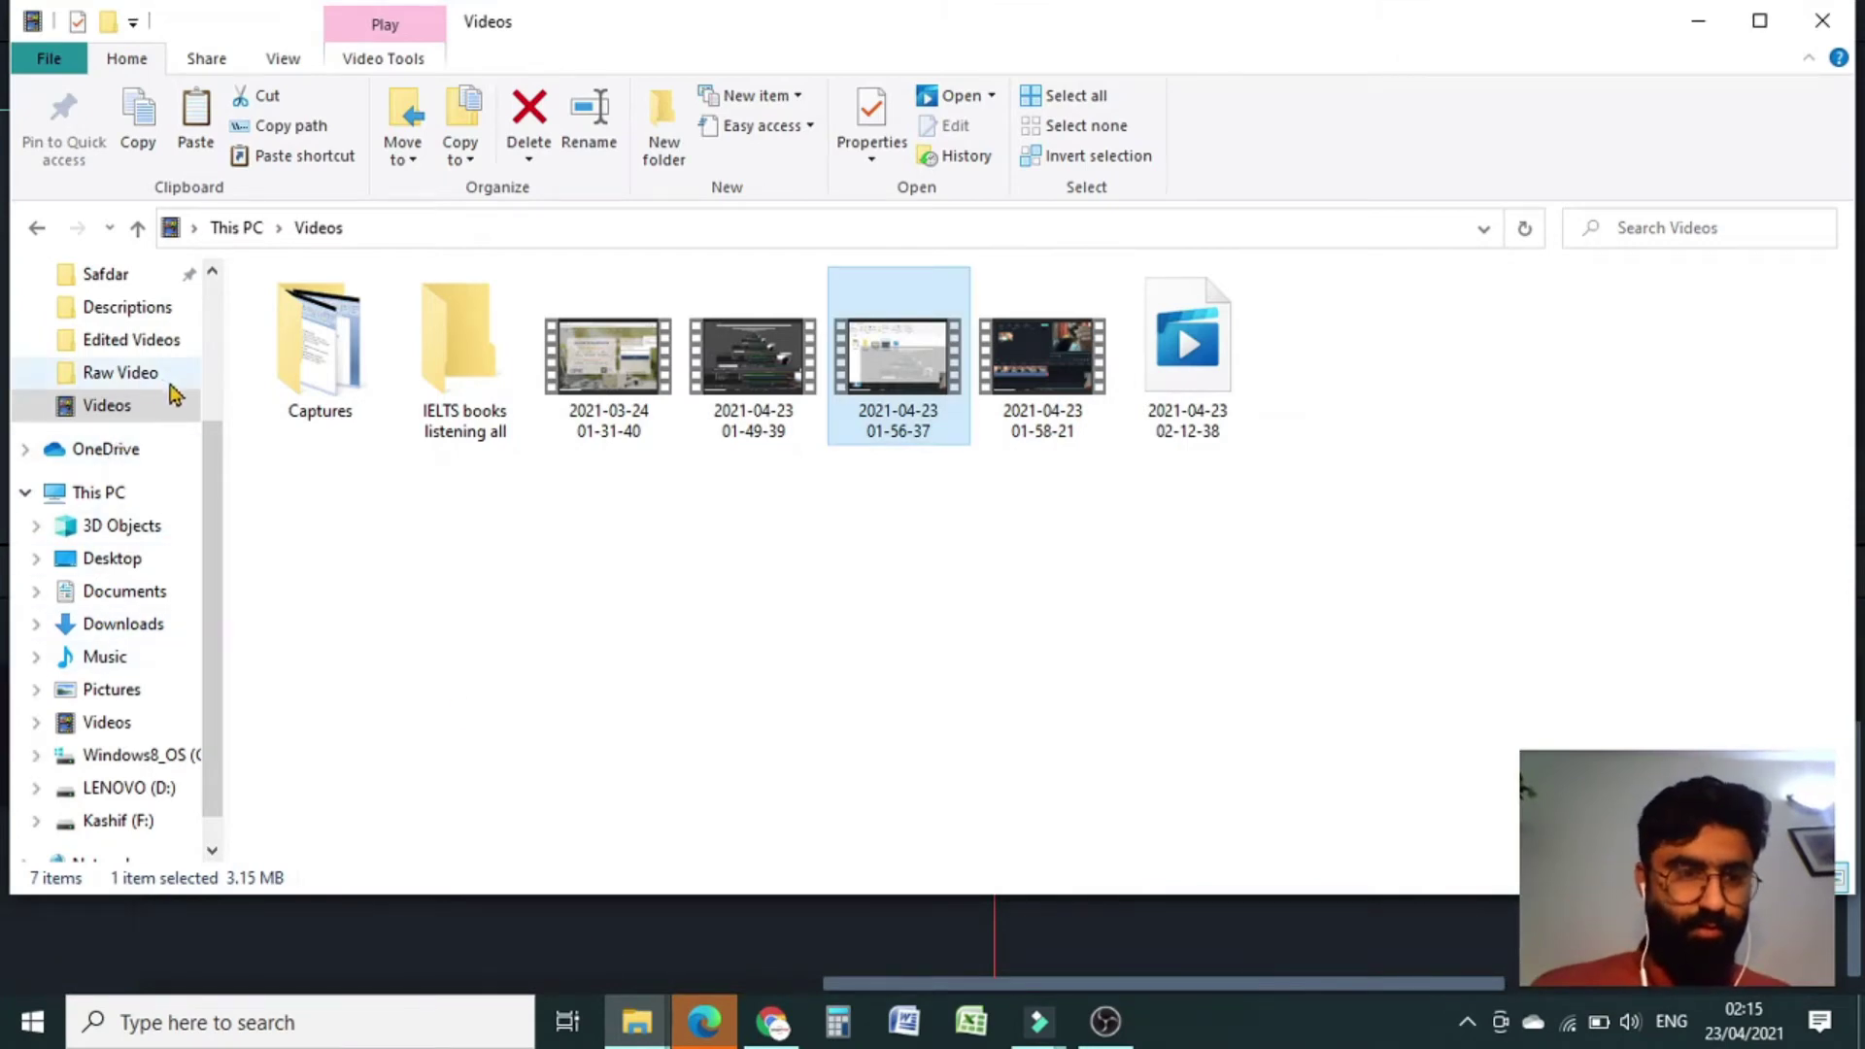
{"action": "scroll", "coordinate": [197, 454], "scroll_direction": "up", "scroll_amount": 3}
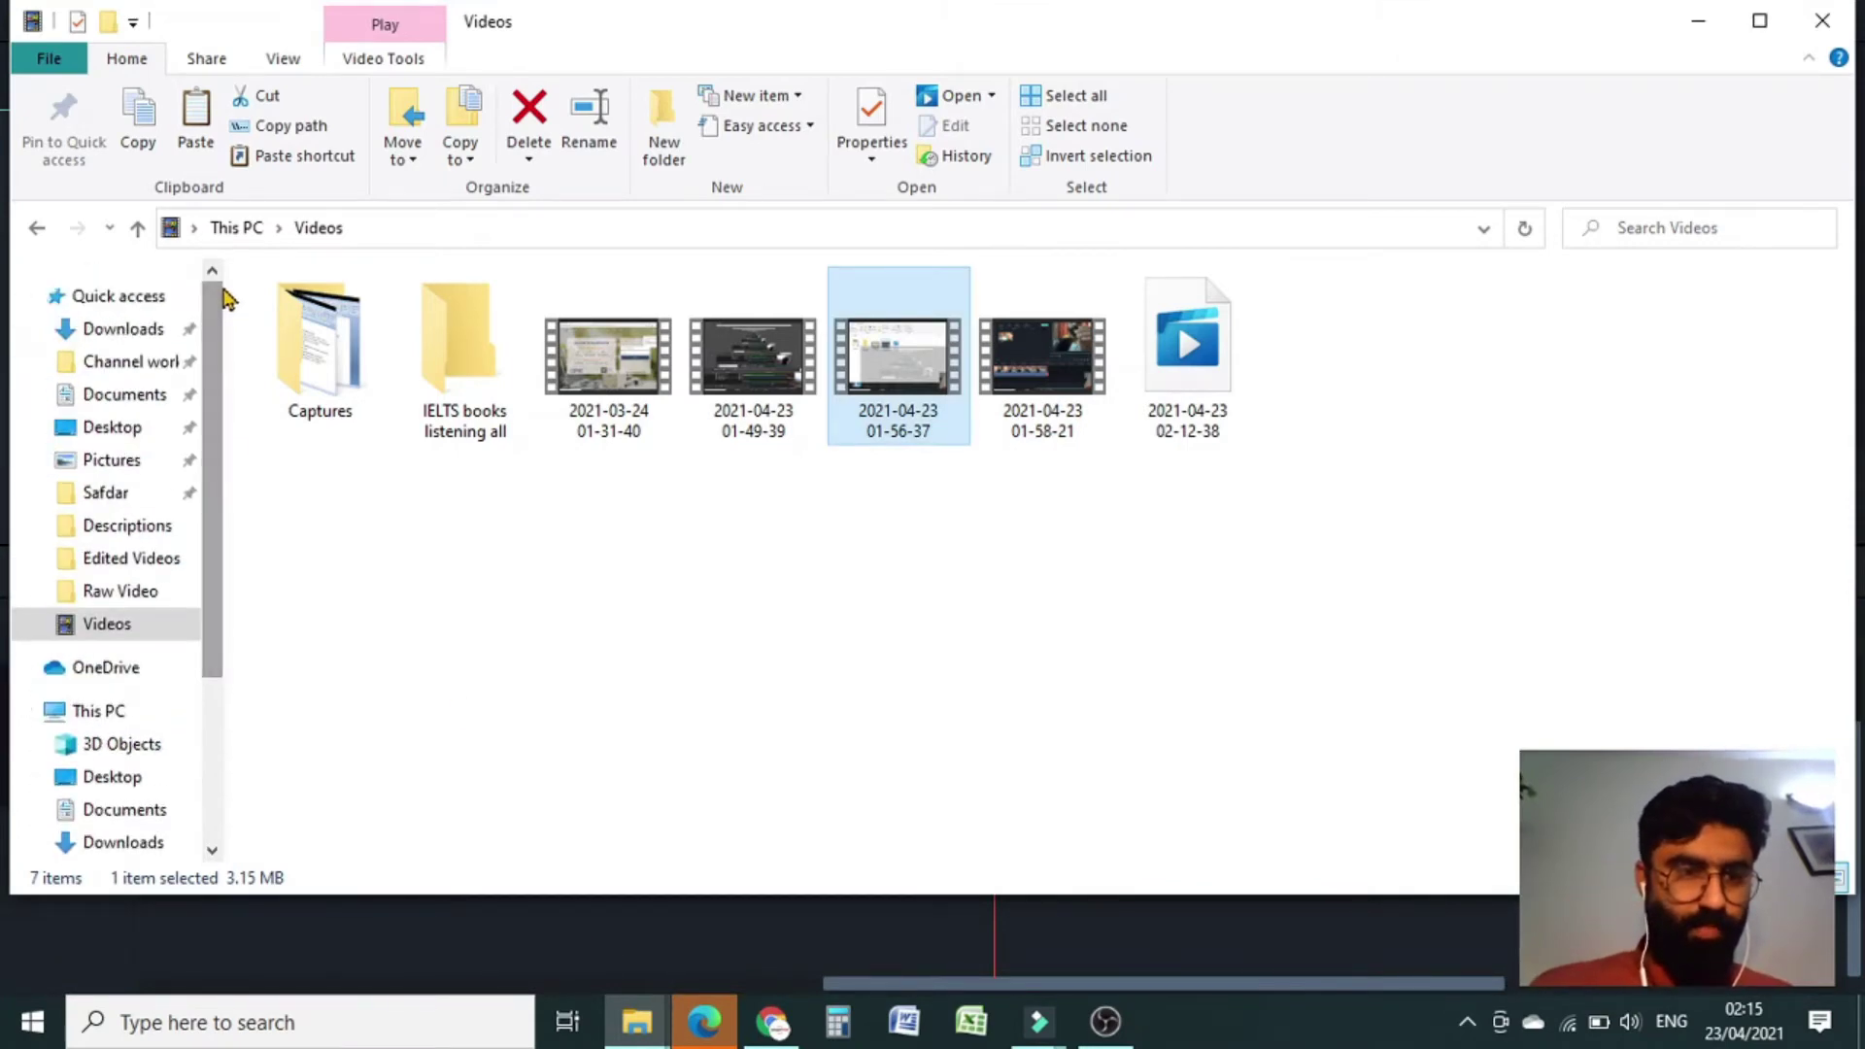
{"action": "left_click", "coordinate": [148, 377]}
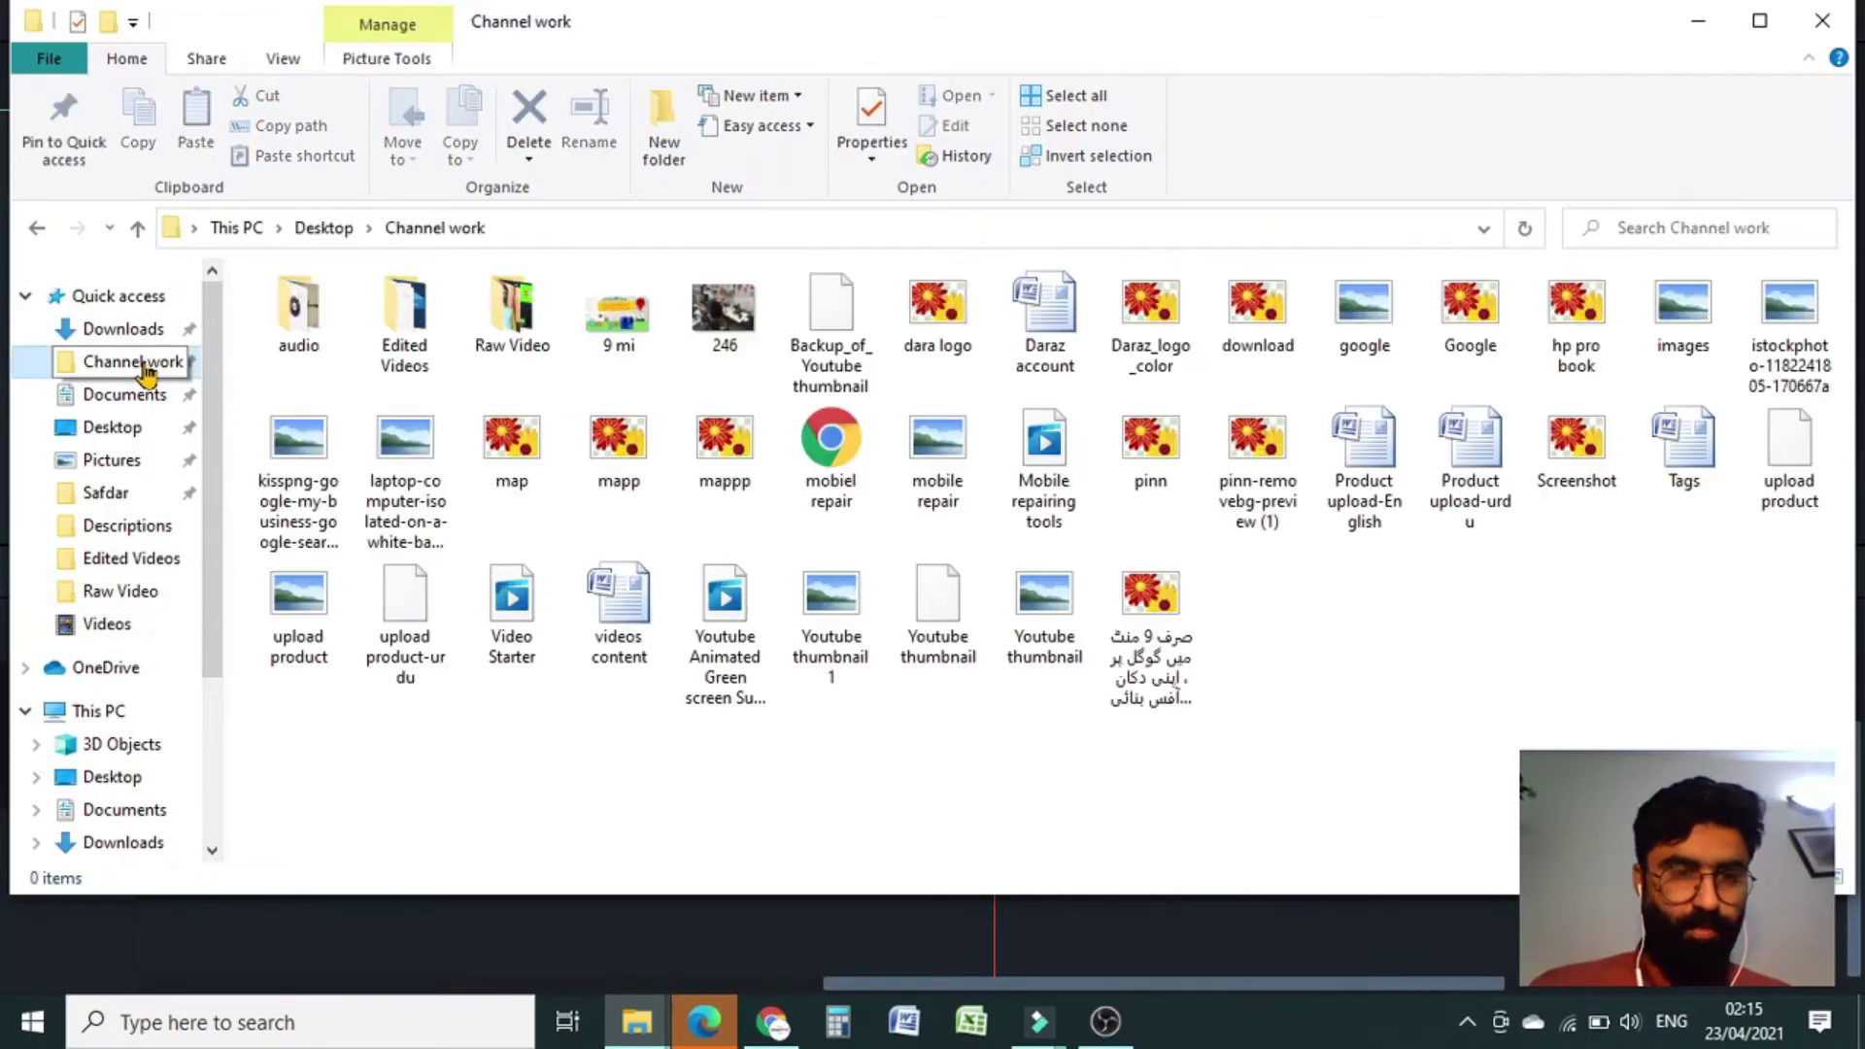
{"action": "double_click", "coordinate": [402, 364]}
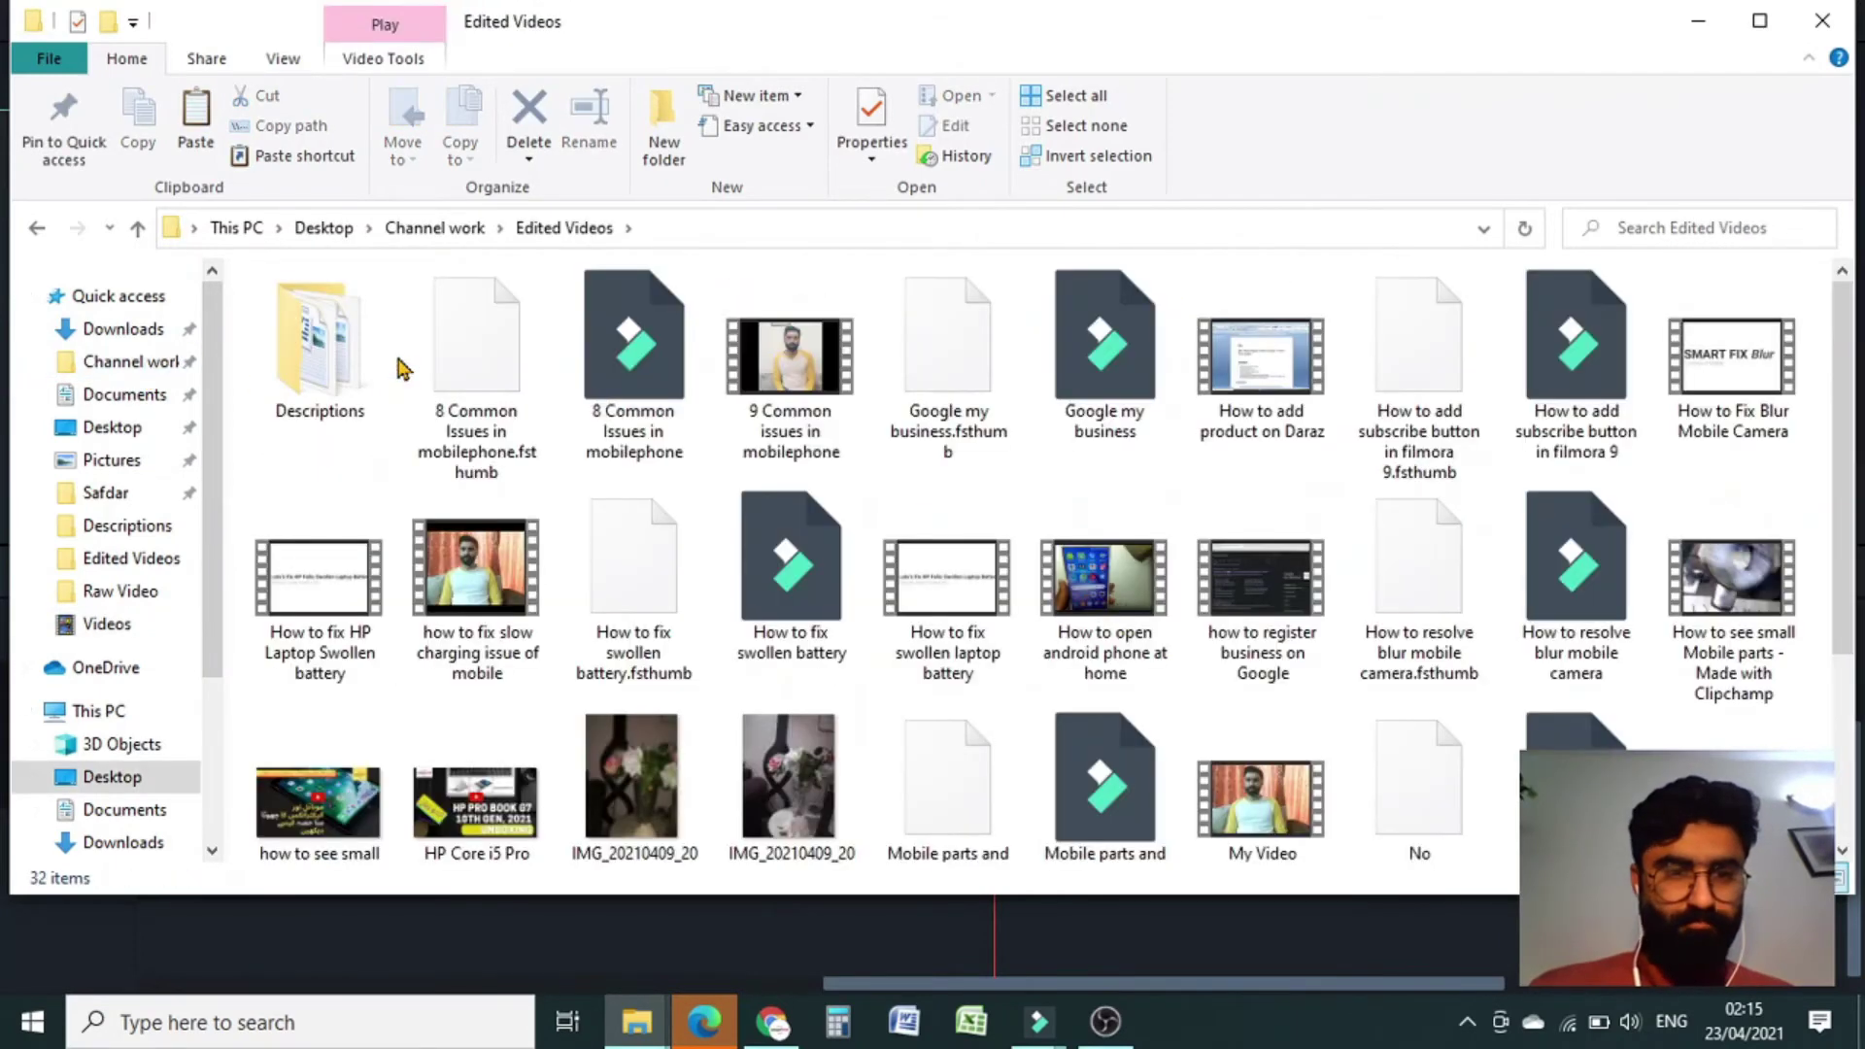
{"action": "left_click", "coordinate": [479, 583]}
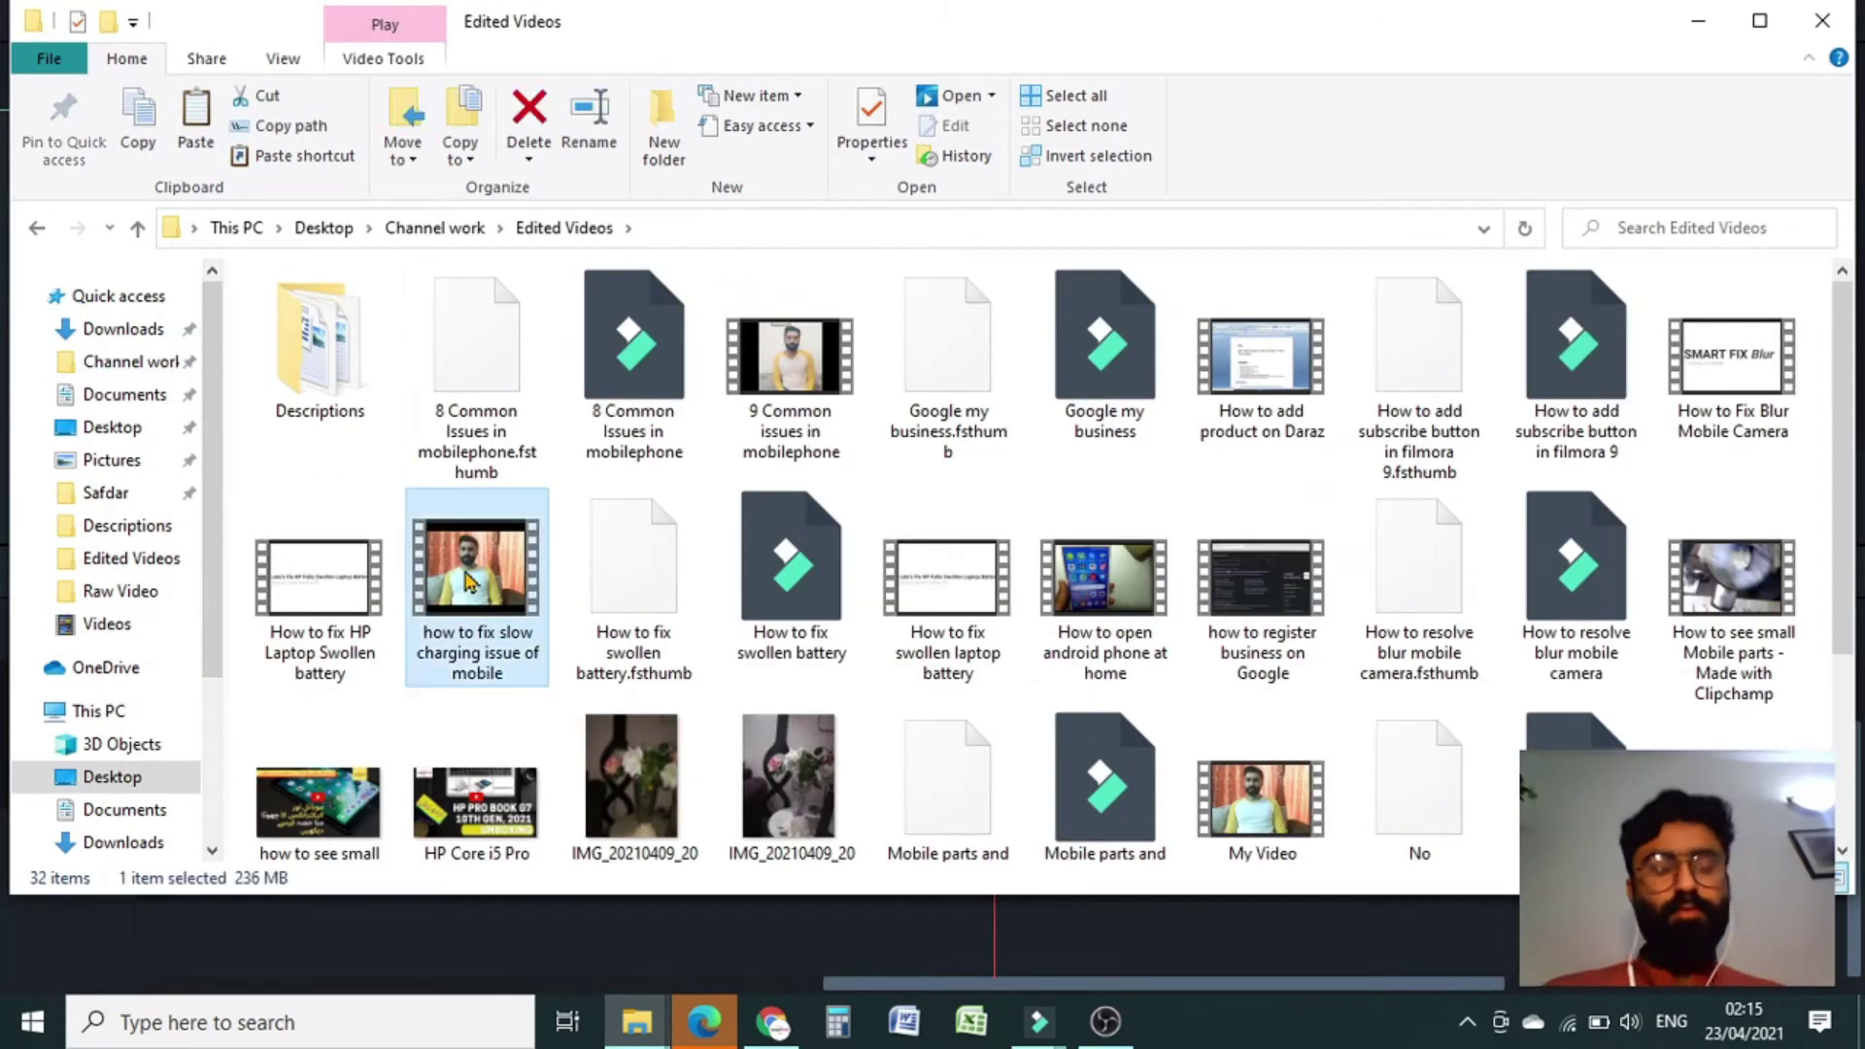
- Check the video's Properties Details (1440x1080, 30 fps), cancel and return to Filmora
{"action": "left_click", "coordinate": [871, 118]}
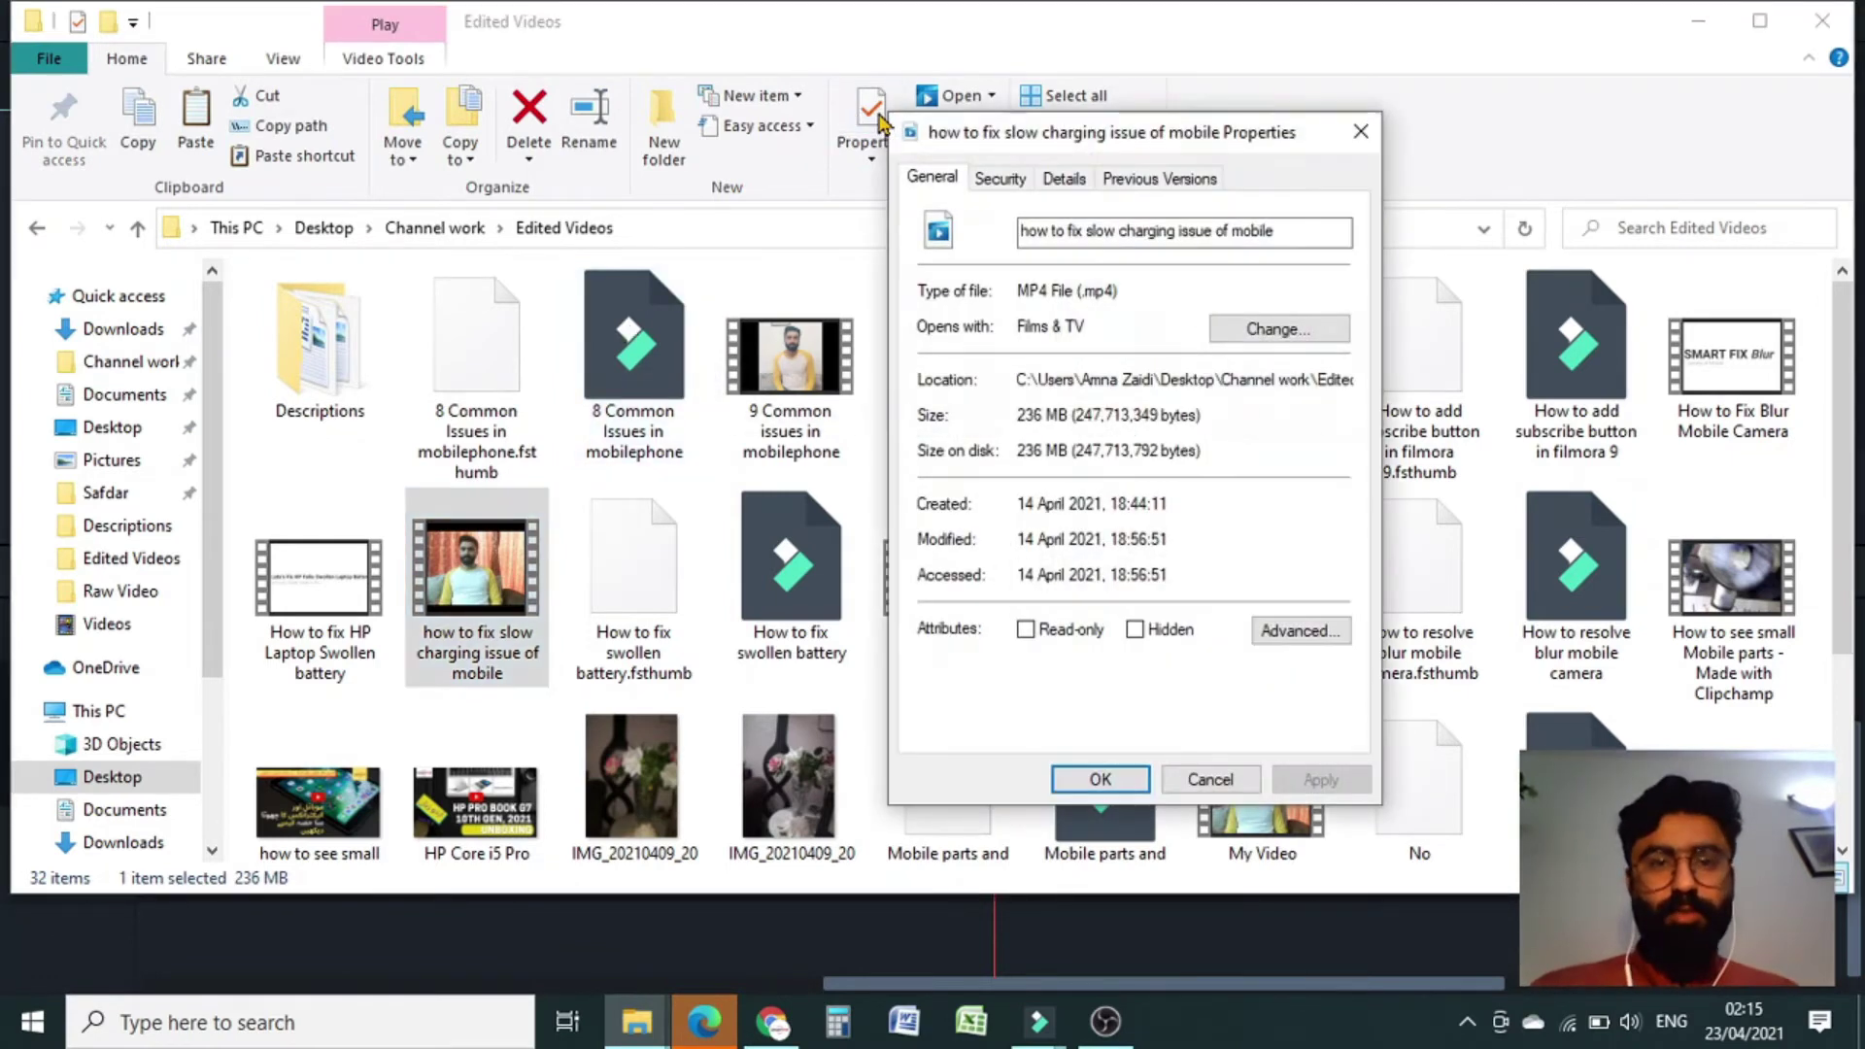
{"action": "left_click", "coordinate": [1062, 179]}
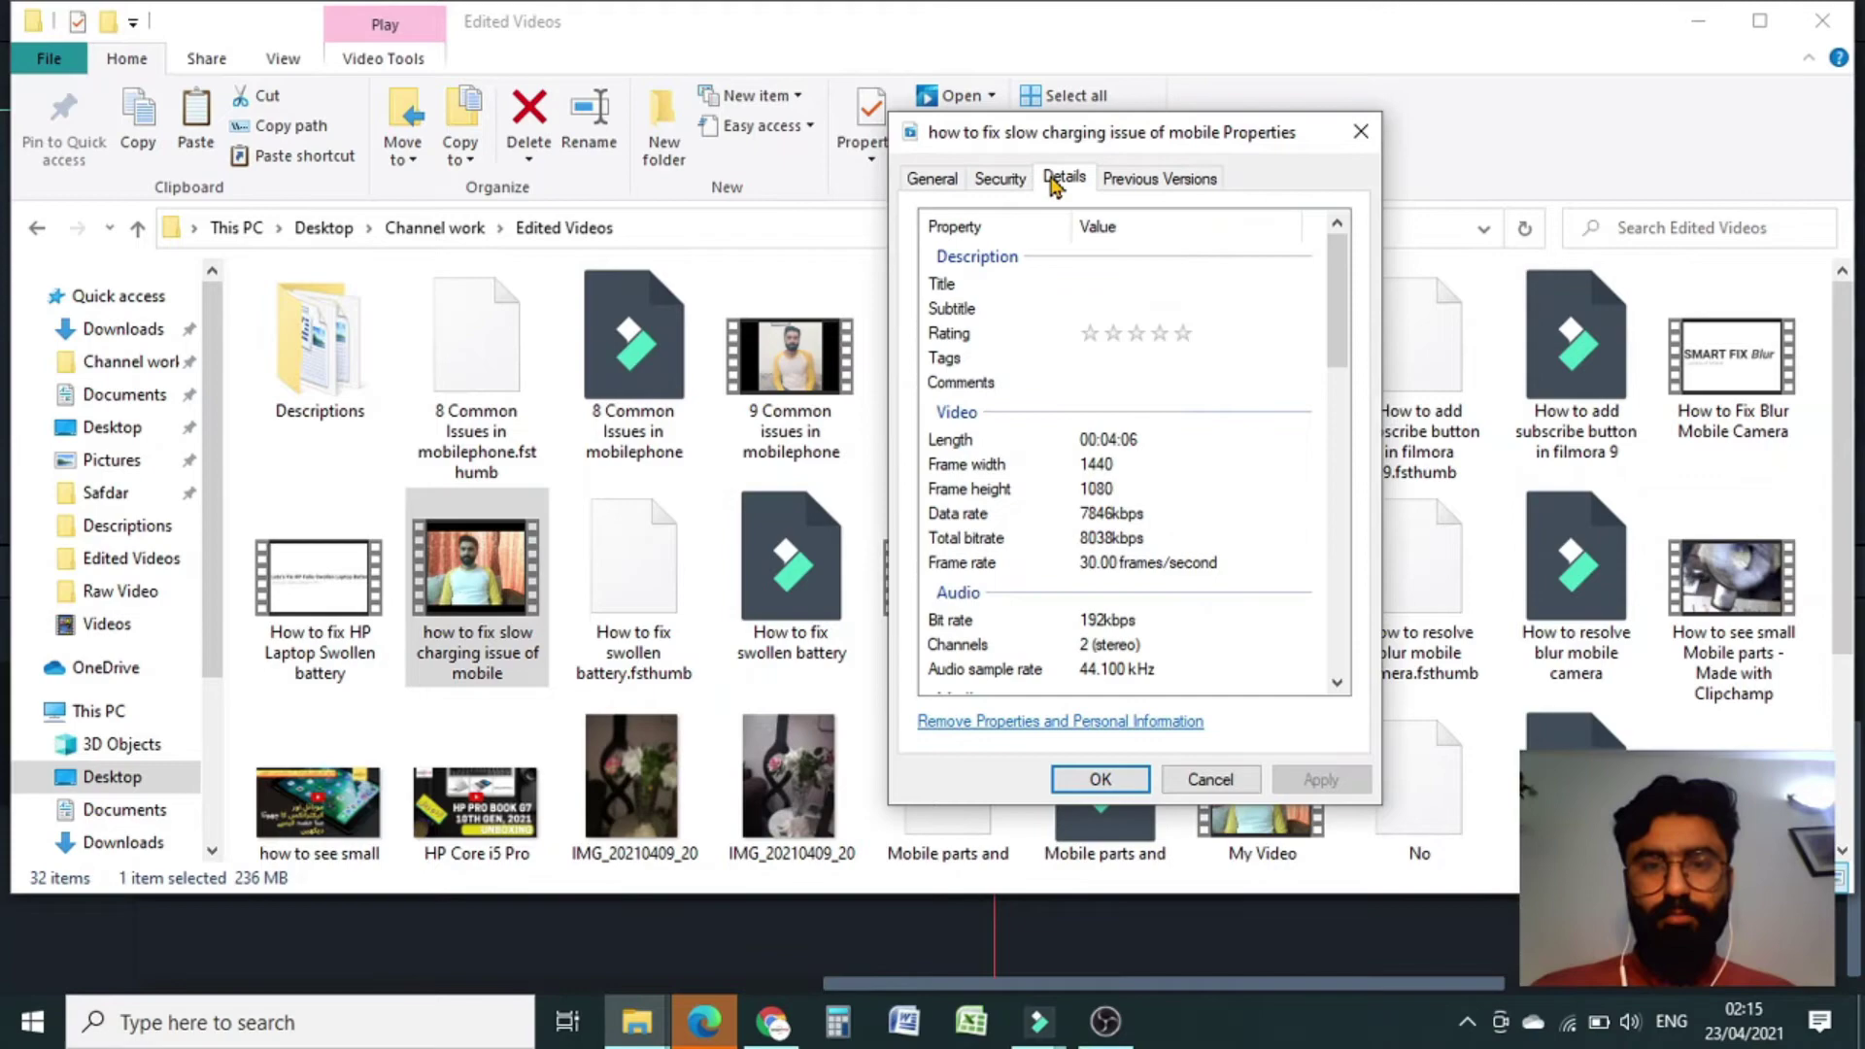
{"action": "left_click", "coordinate": [969, 568]}
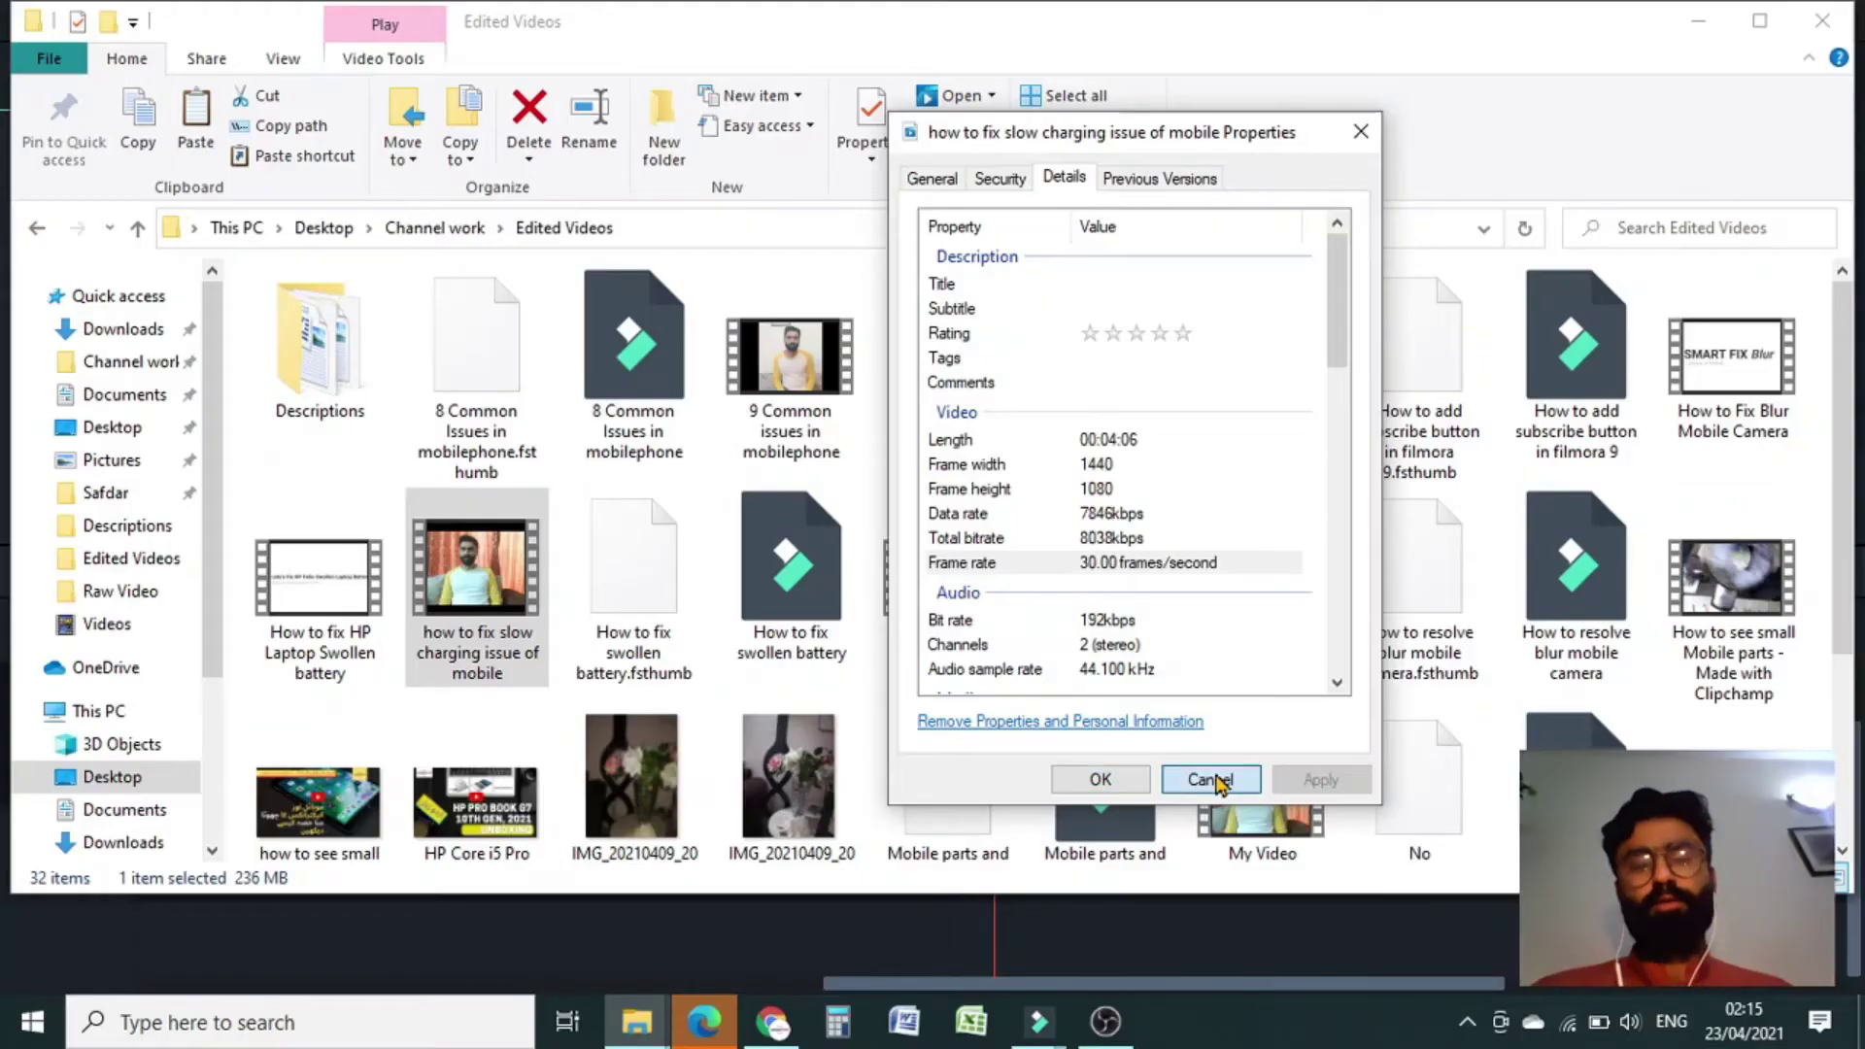
{"action": "left_click", "coordinate": [1210, 781]}
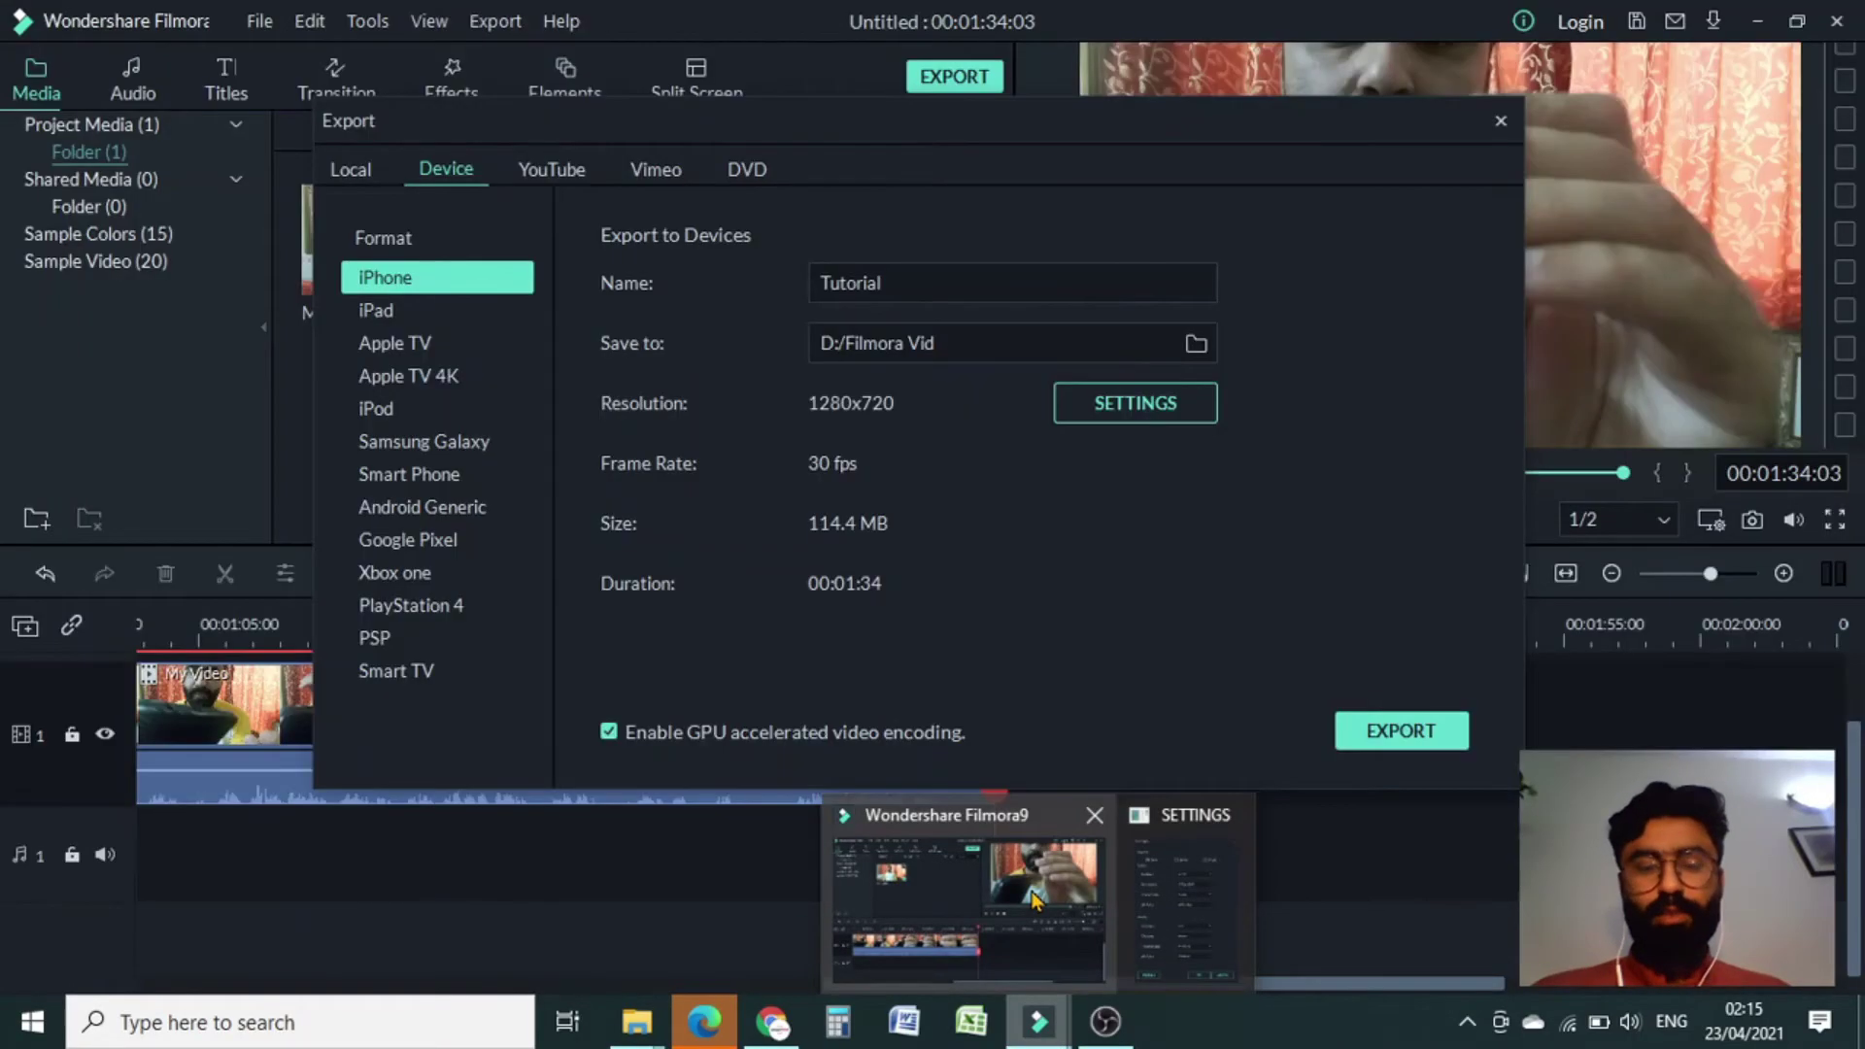
- Back in export SETTINGS keep 30 fps and raise the video bit rate to 10000 kbps
{"action": "left_click", "coordinate": [1033, 900]}
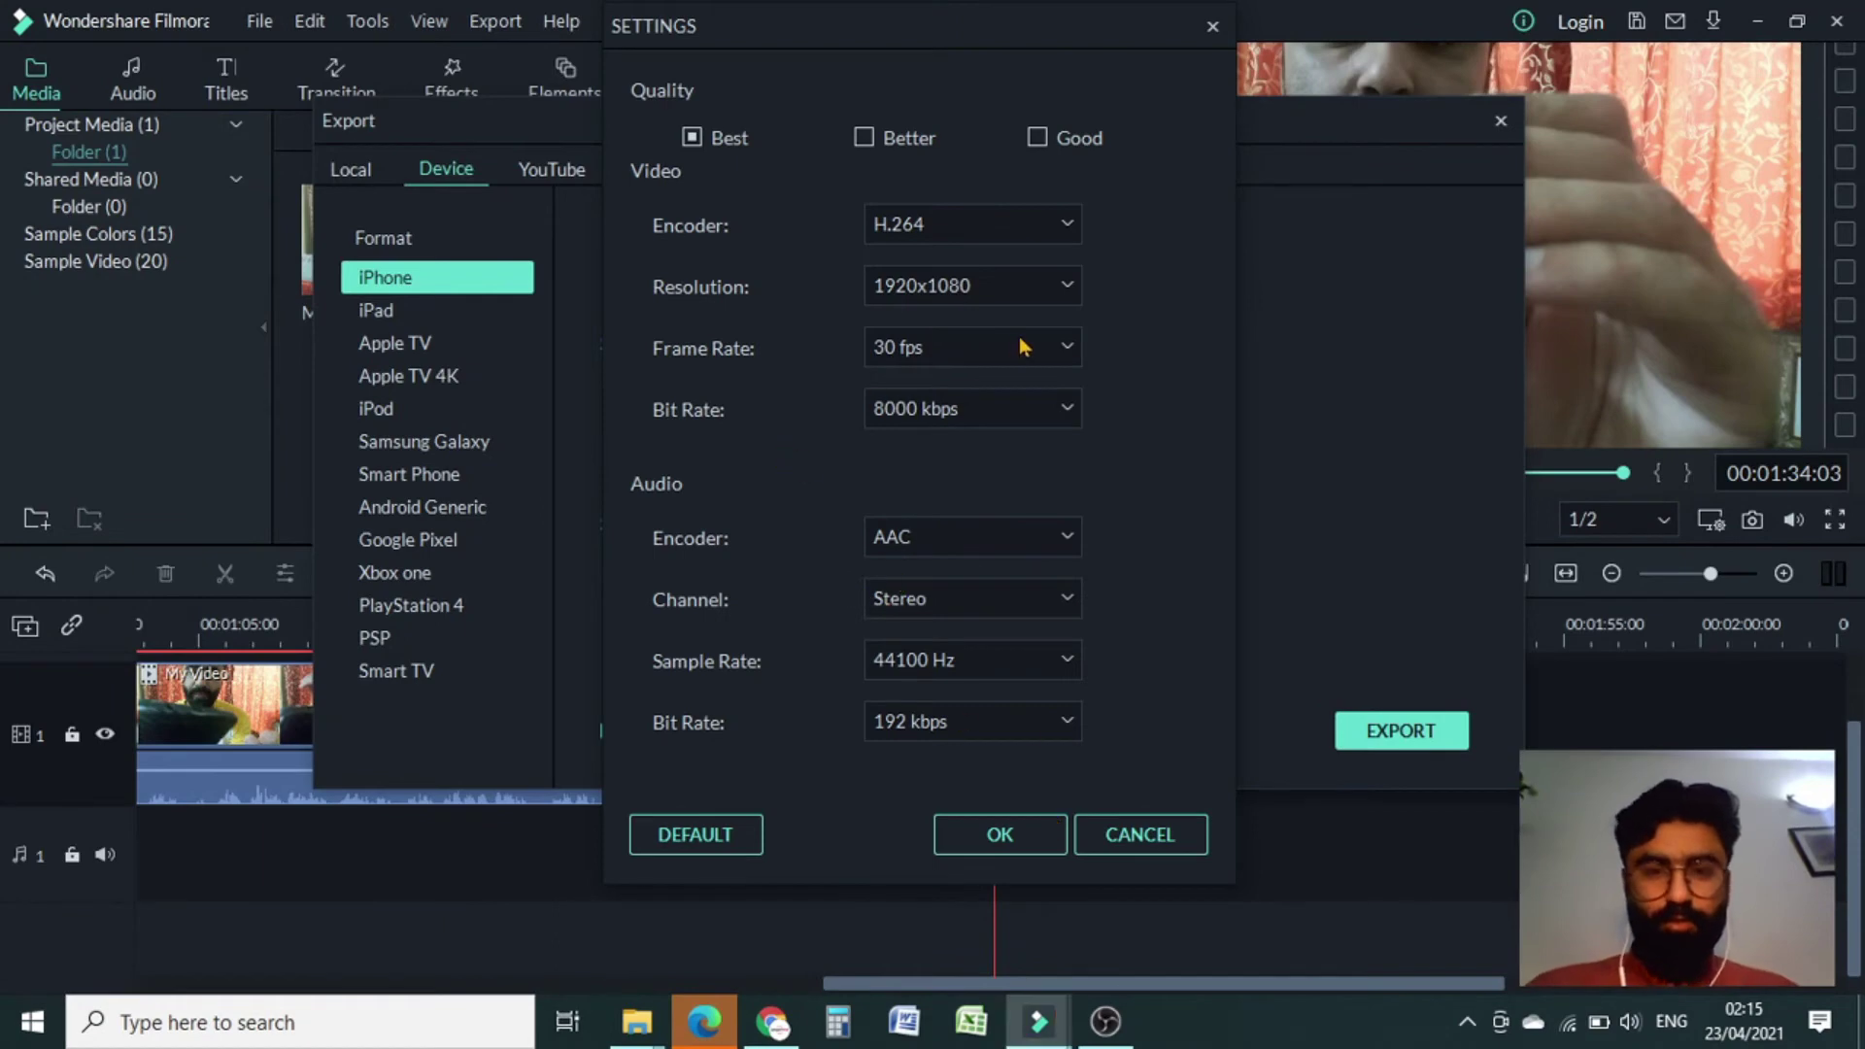
{"action": "left_click", "coordinate": [979, 350]}
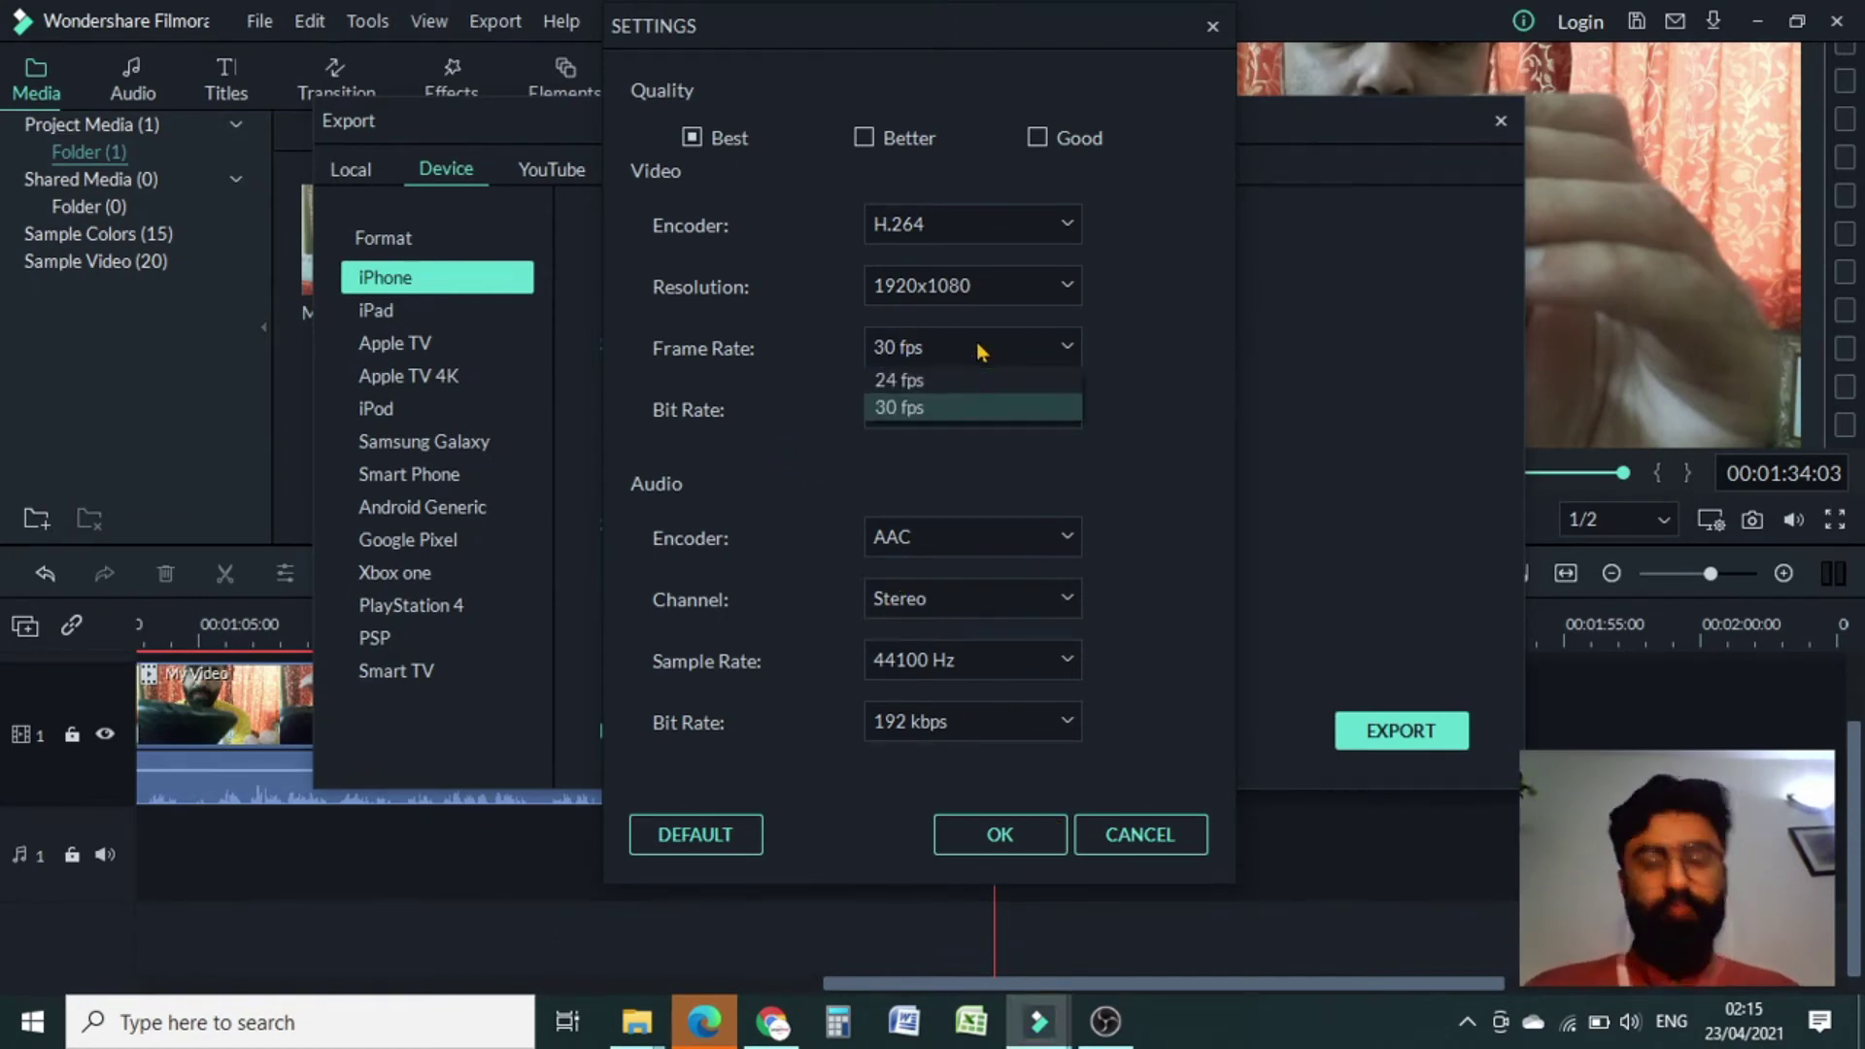
{"action": "left_click", "coordinate": [979, 351]}
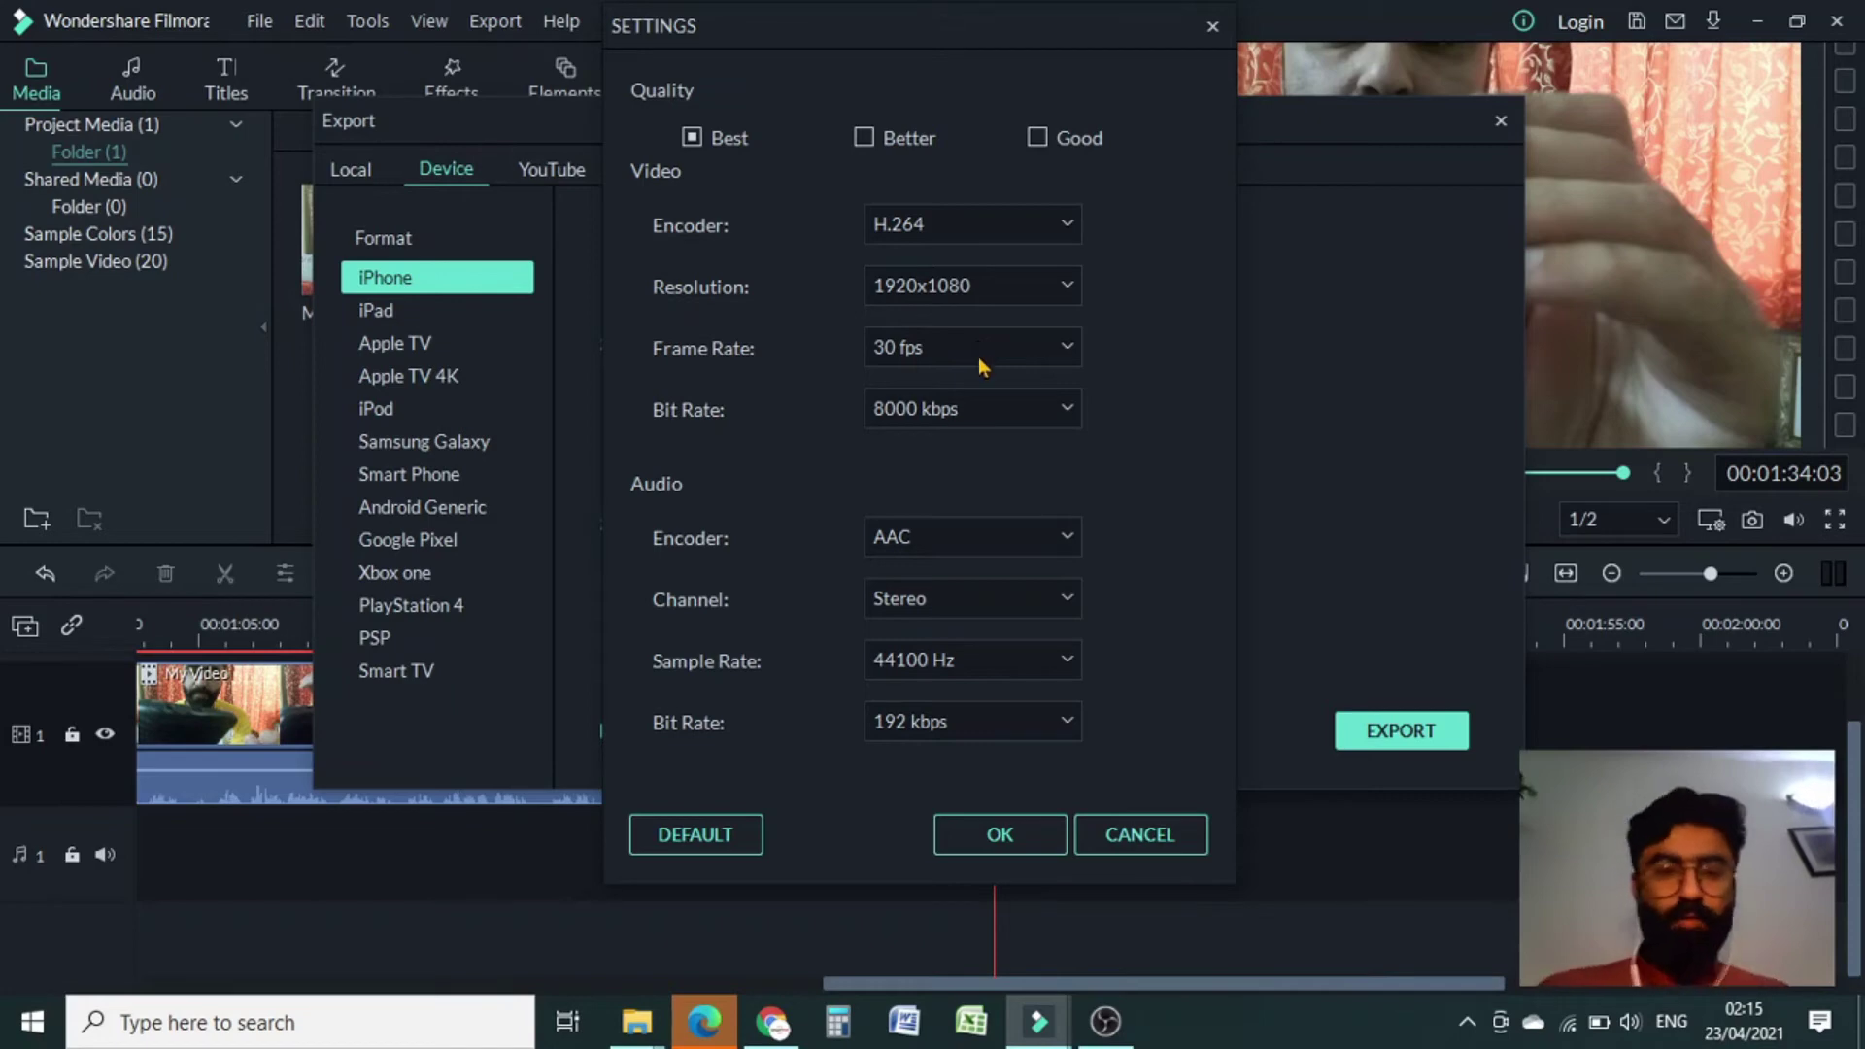
{"action": "left_click", "coordinate": [987, 413]}
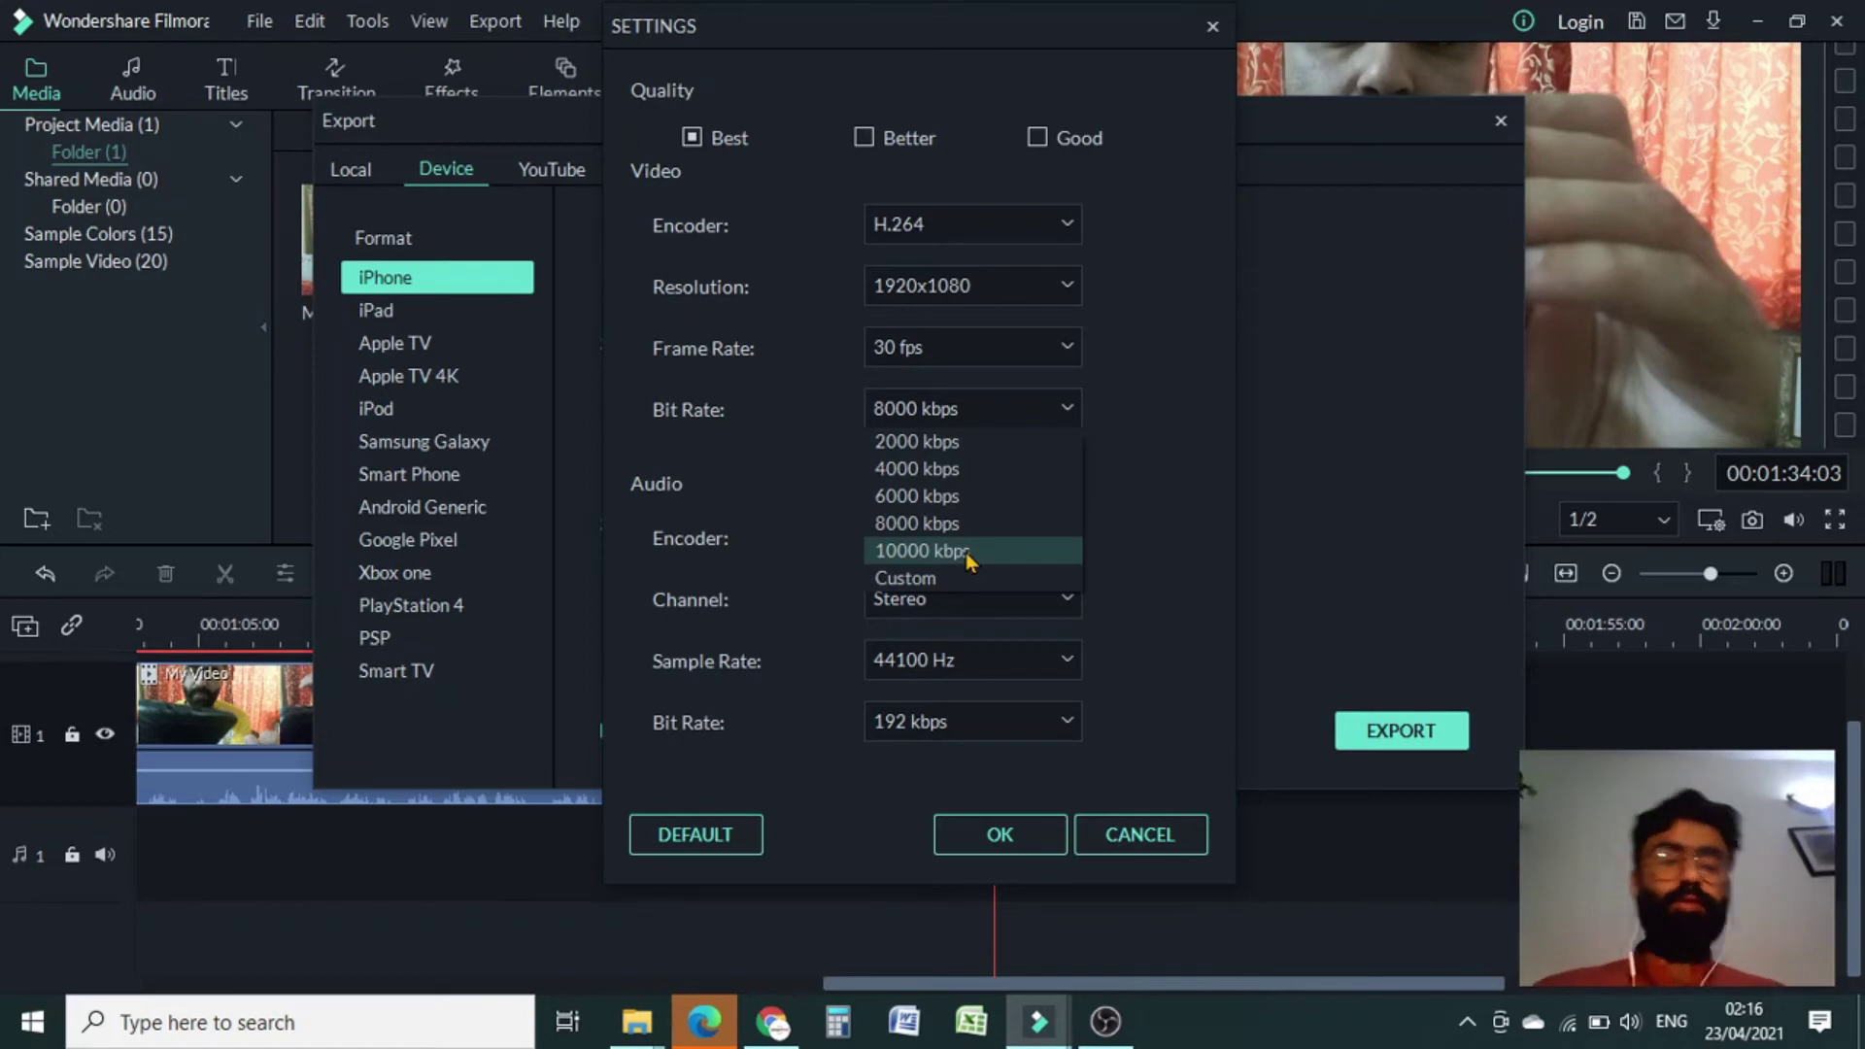
{"action": "left_click", "coordinate": [967, 556]}
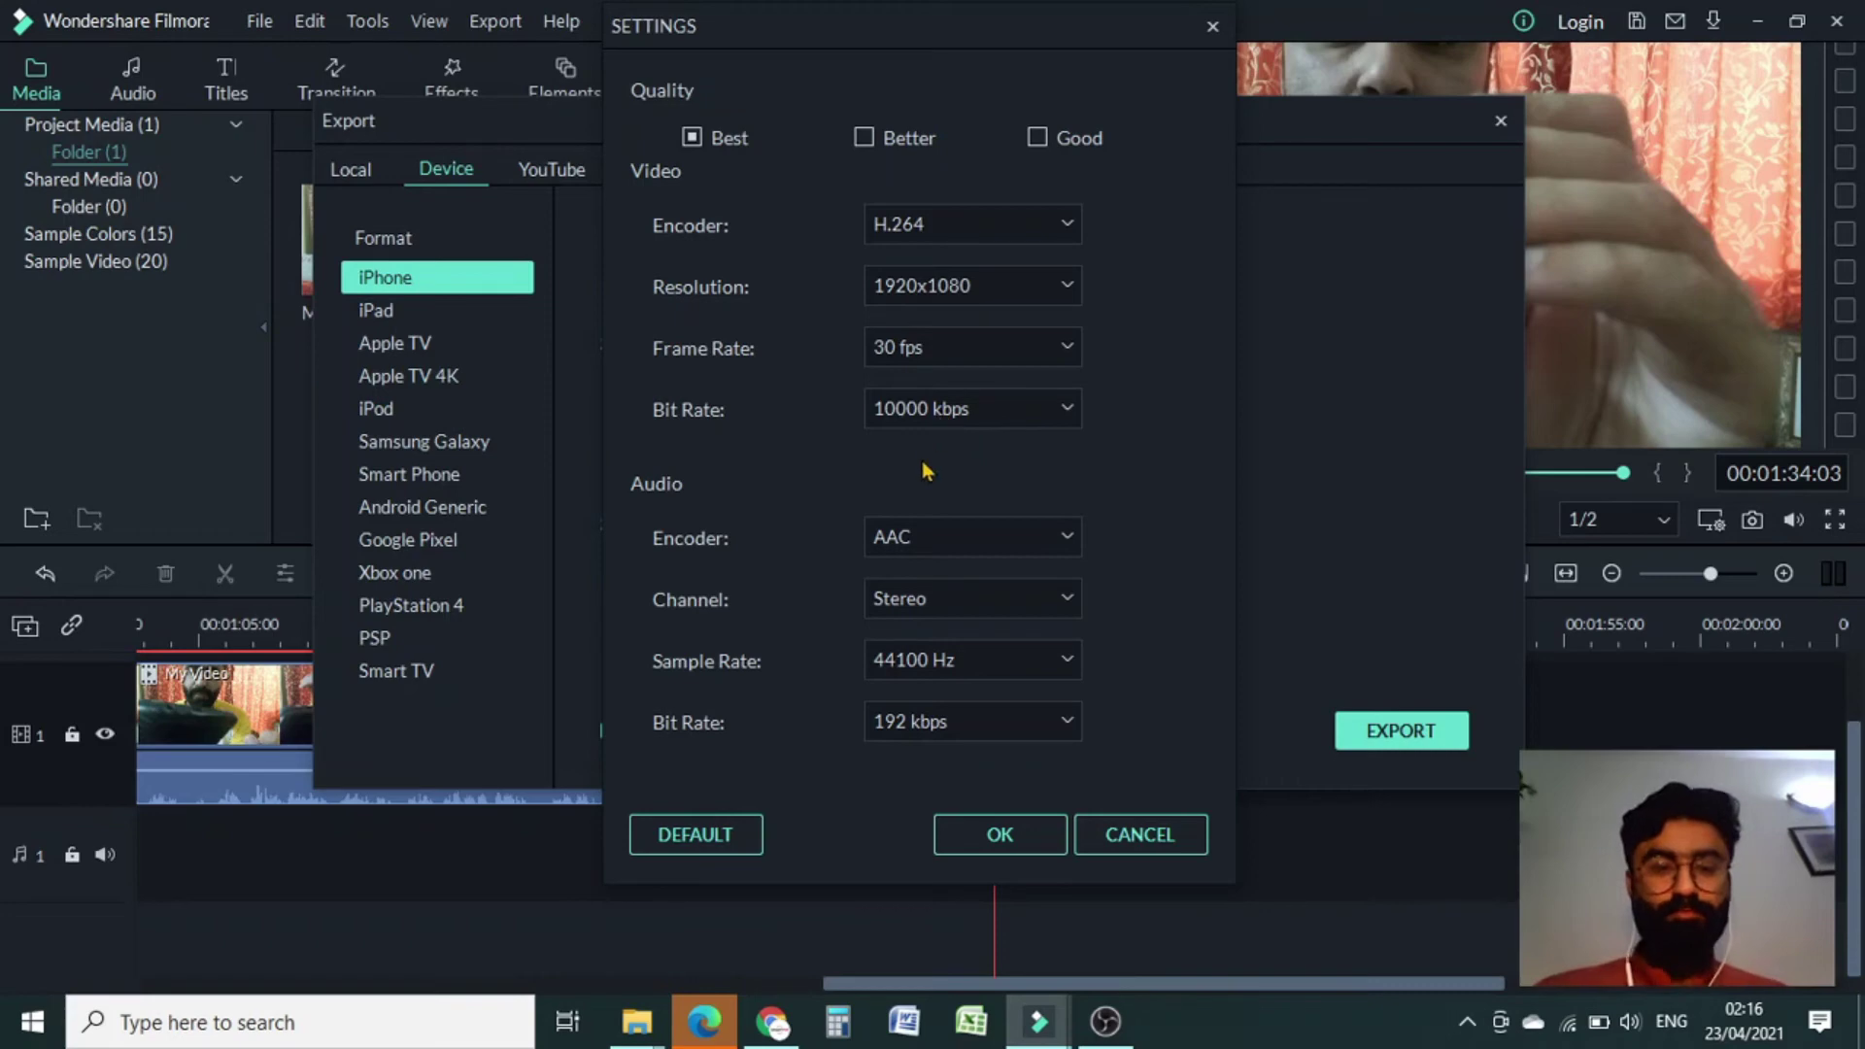
- Leave the audio encoder as AAC and the channel as Stereo
{"action": "left_click", "coordinate": [957, 533]}
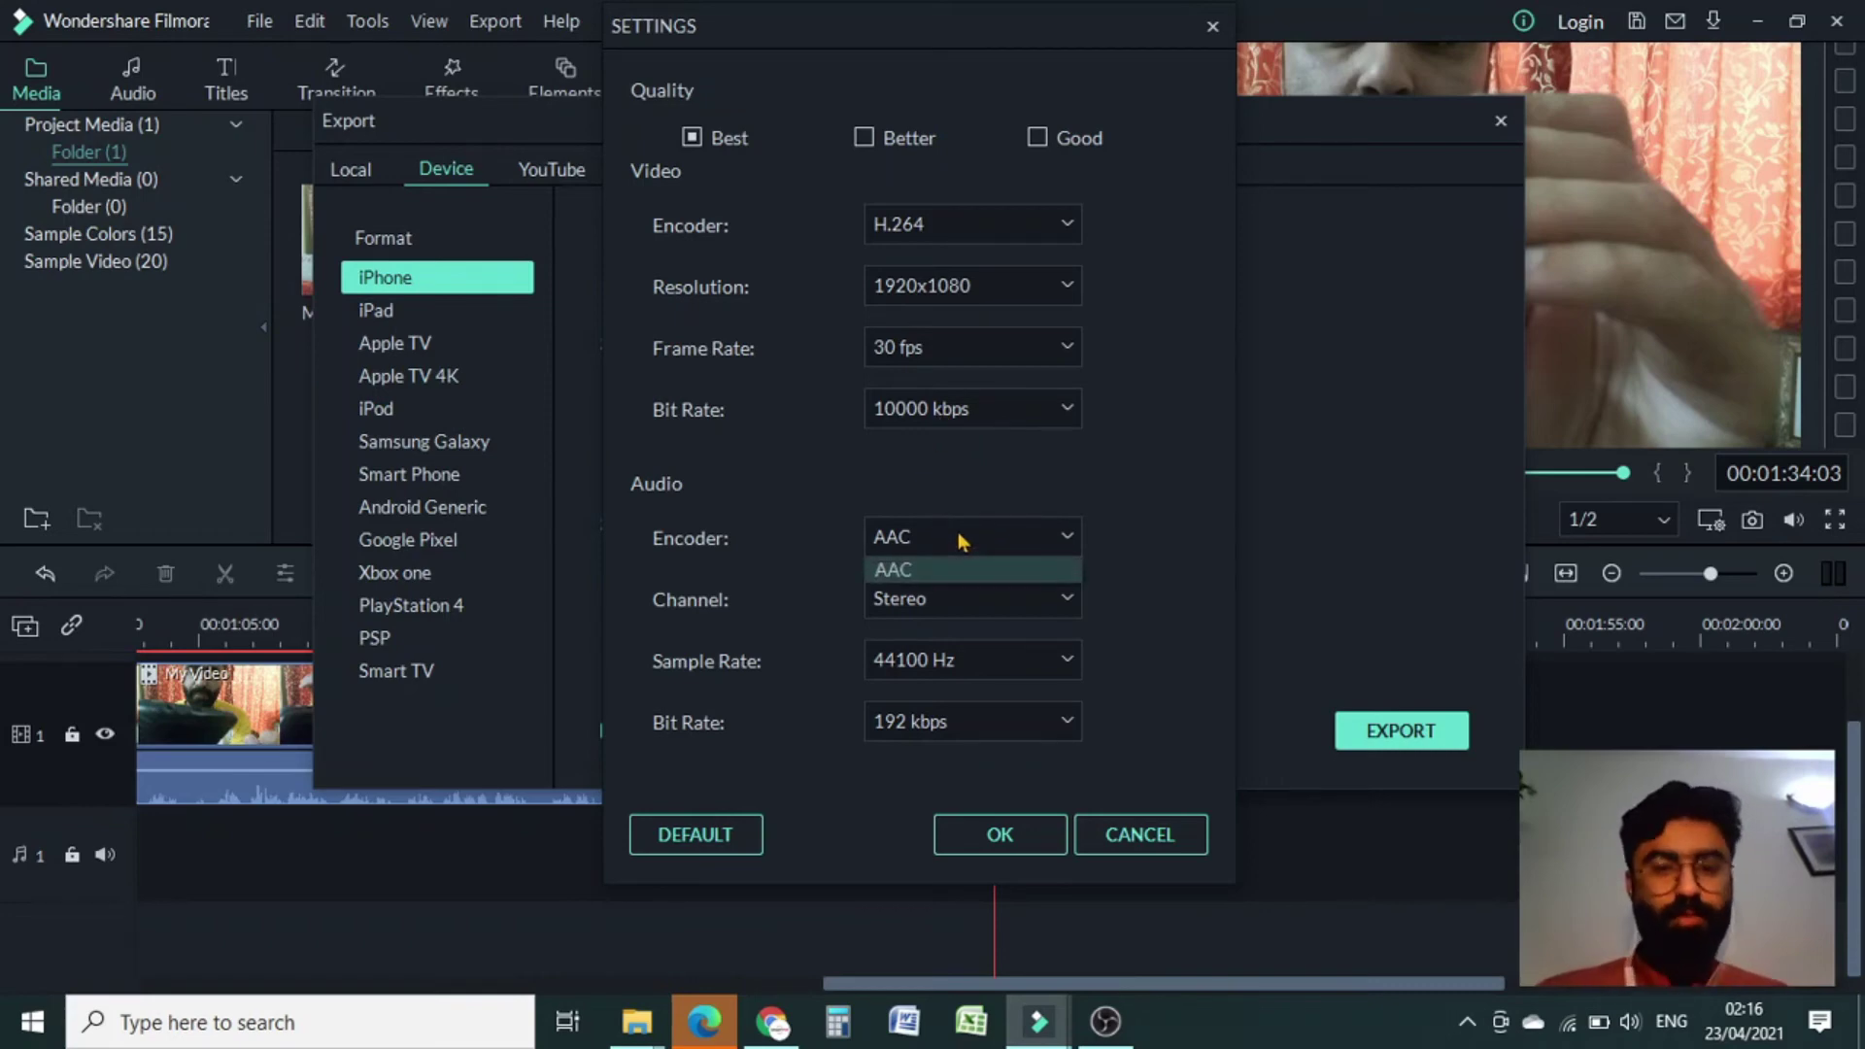
{"action": "left_click", "coordinate": [957, 531]}
{"action": "left_click", "coordinate": [999, 599]}
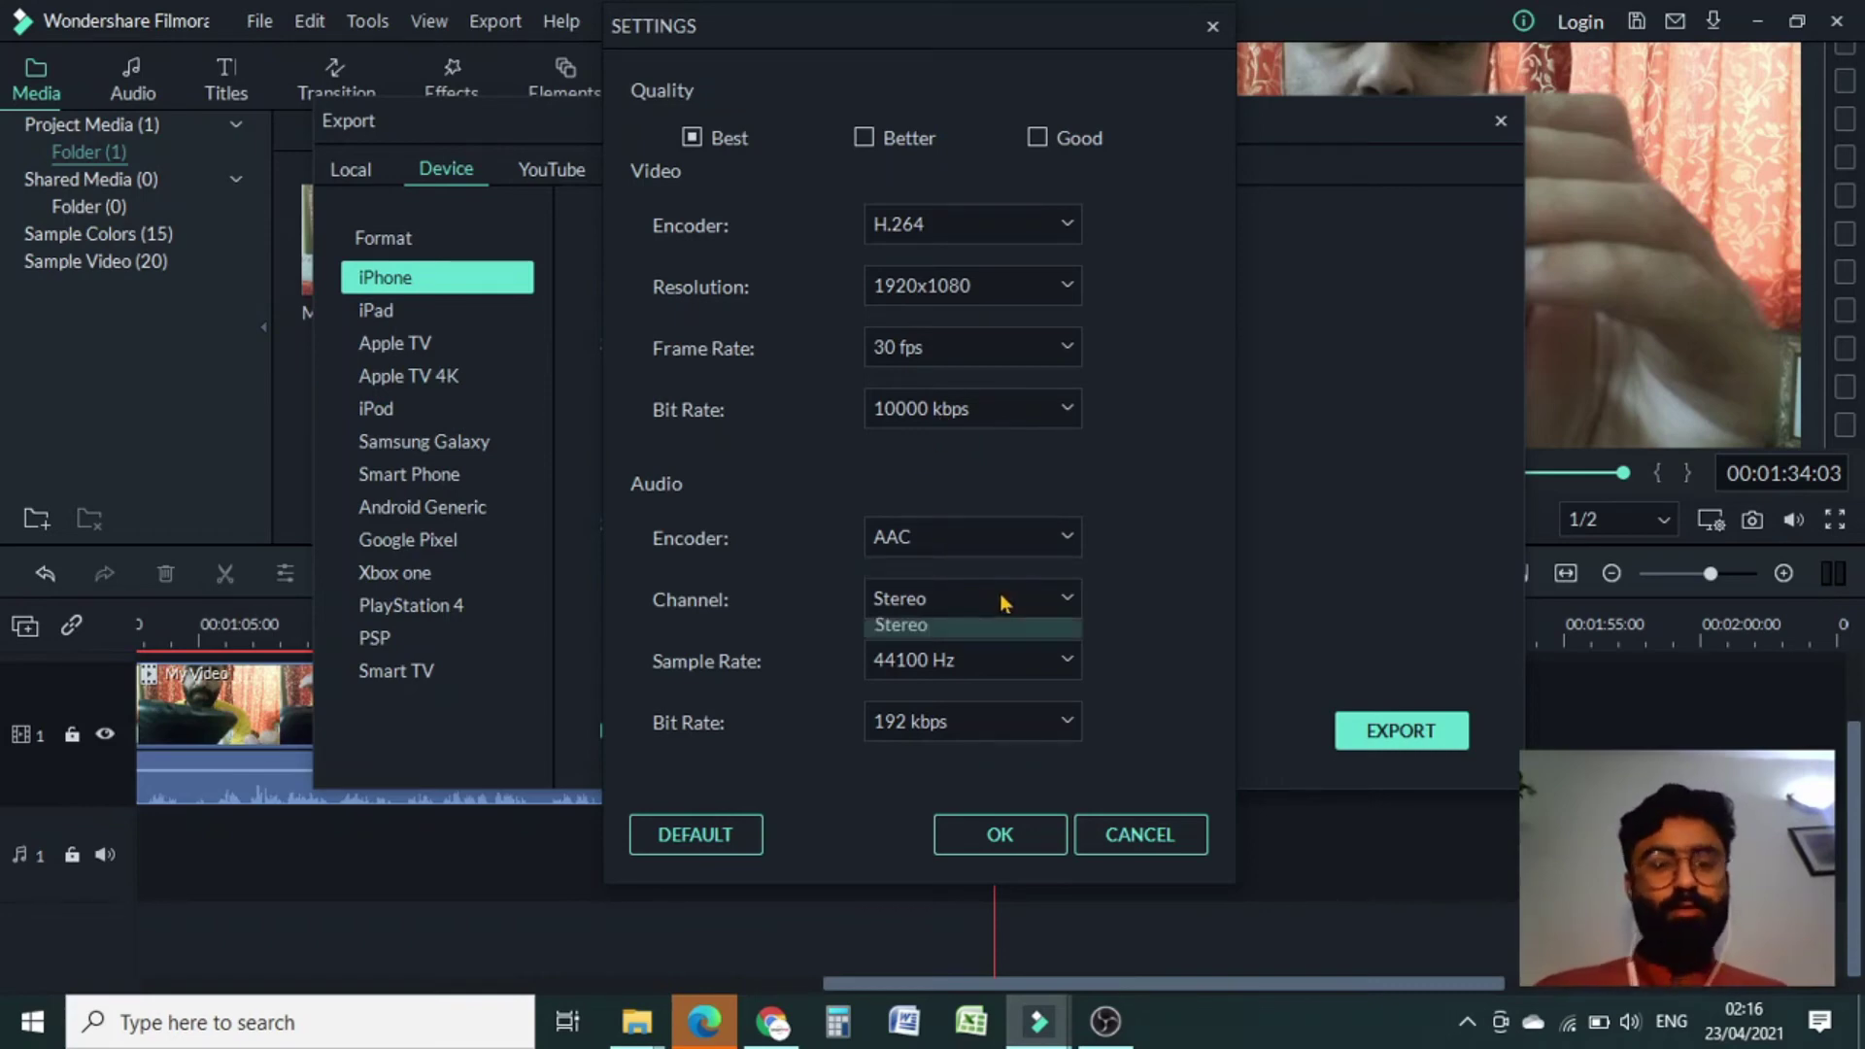
{"action": "left_click", "coordinate": [1155, 620]}
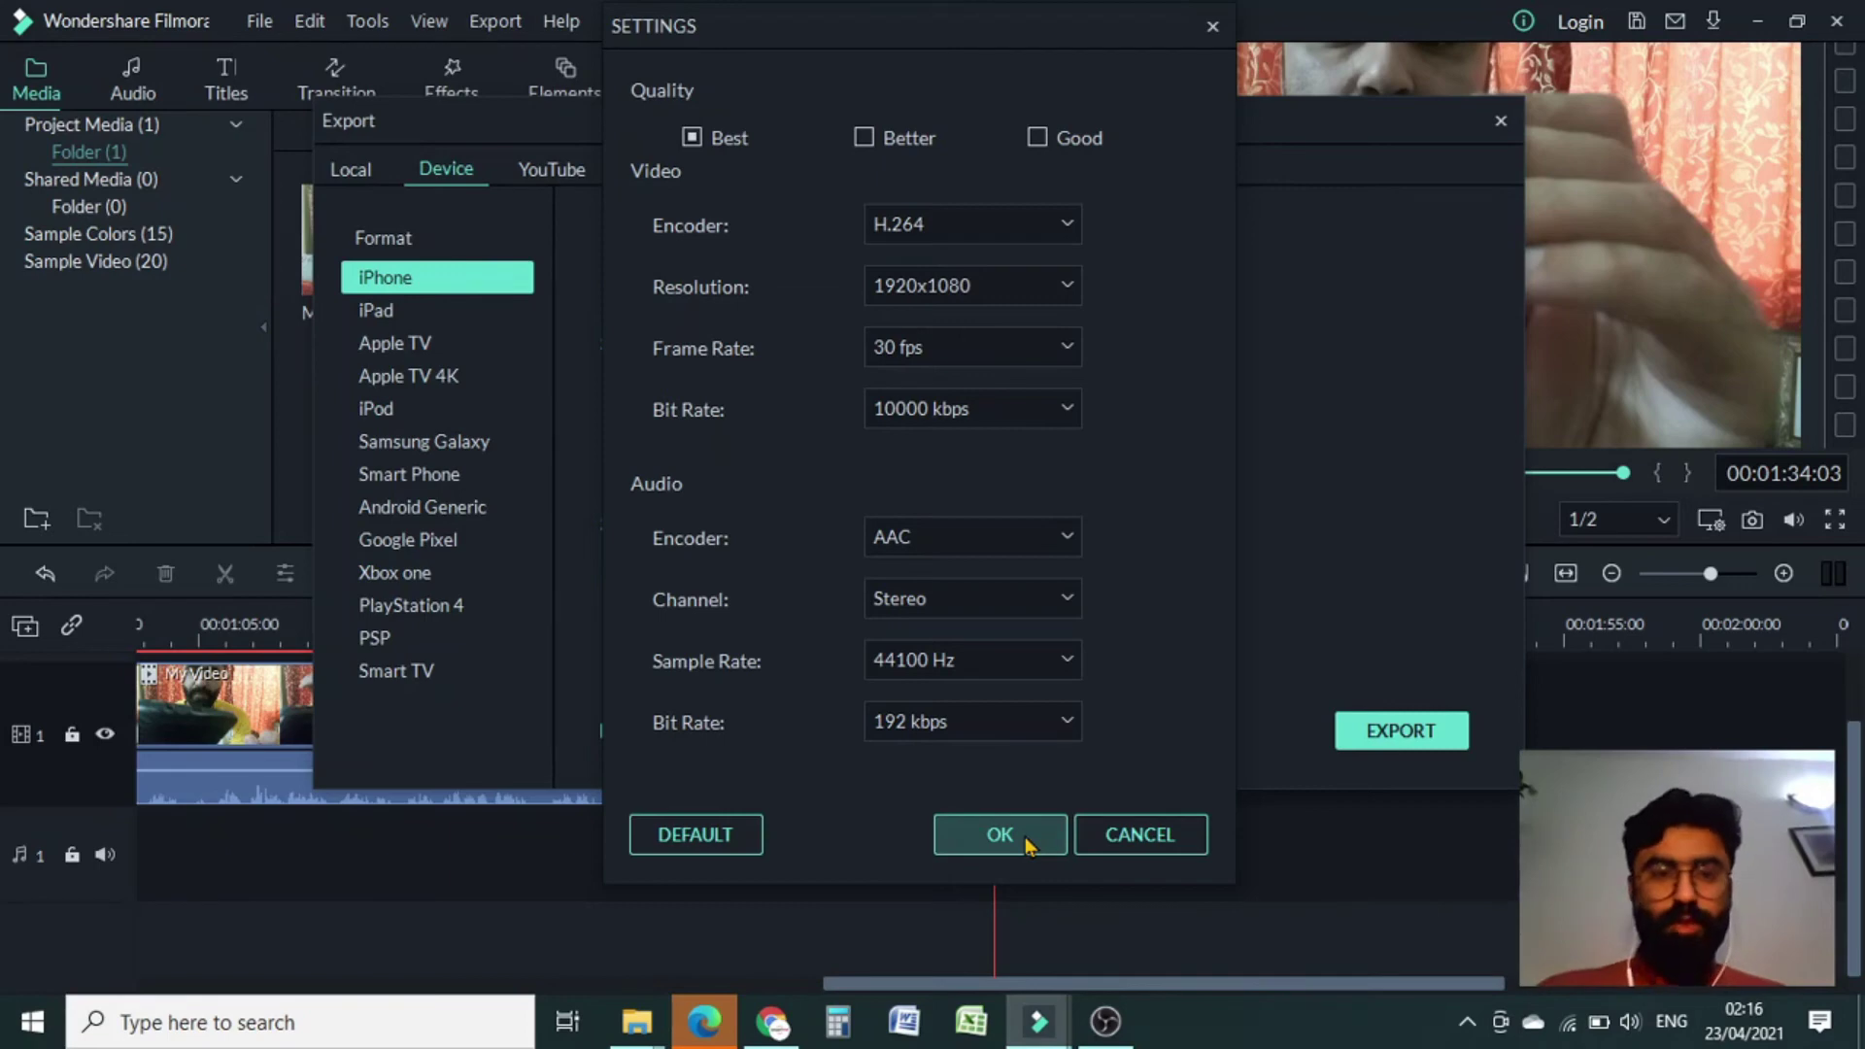
- Confirm the settings with OK and start exporting the Tutorial video
{"action": "left_click", "coordinate": [1000, 834]}
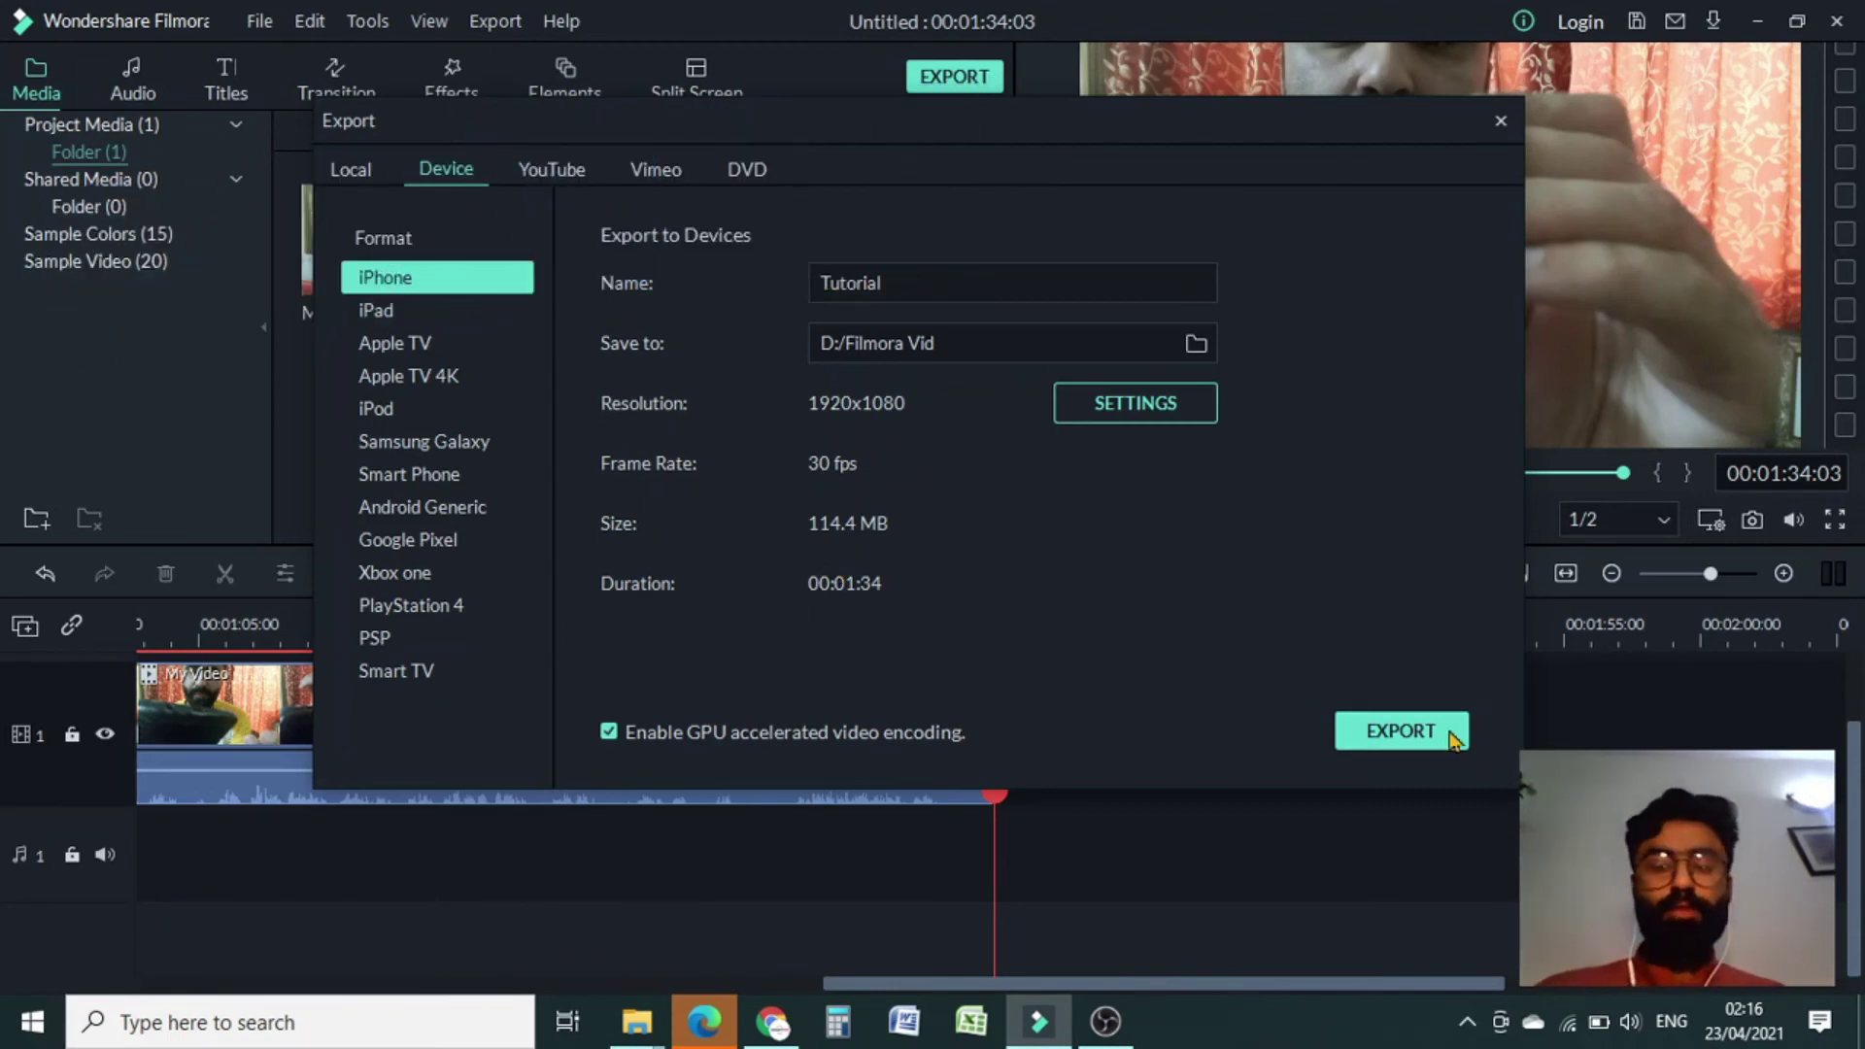
{"action": "left_click", "coordinate": [1391, 733]}
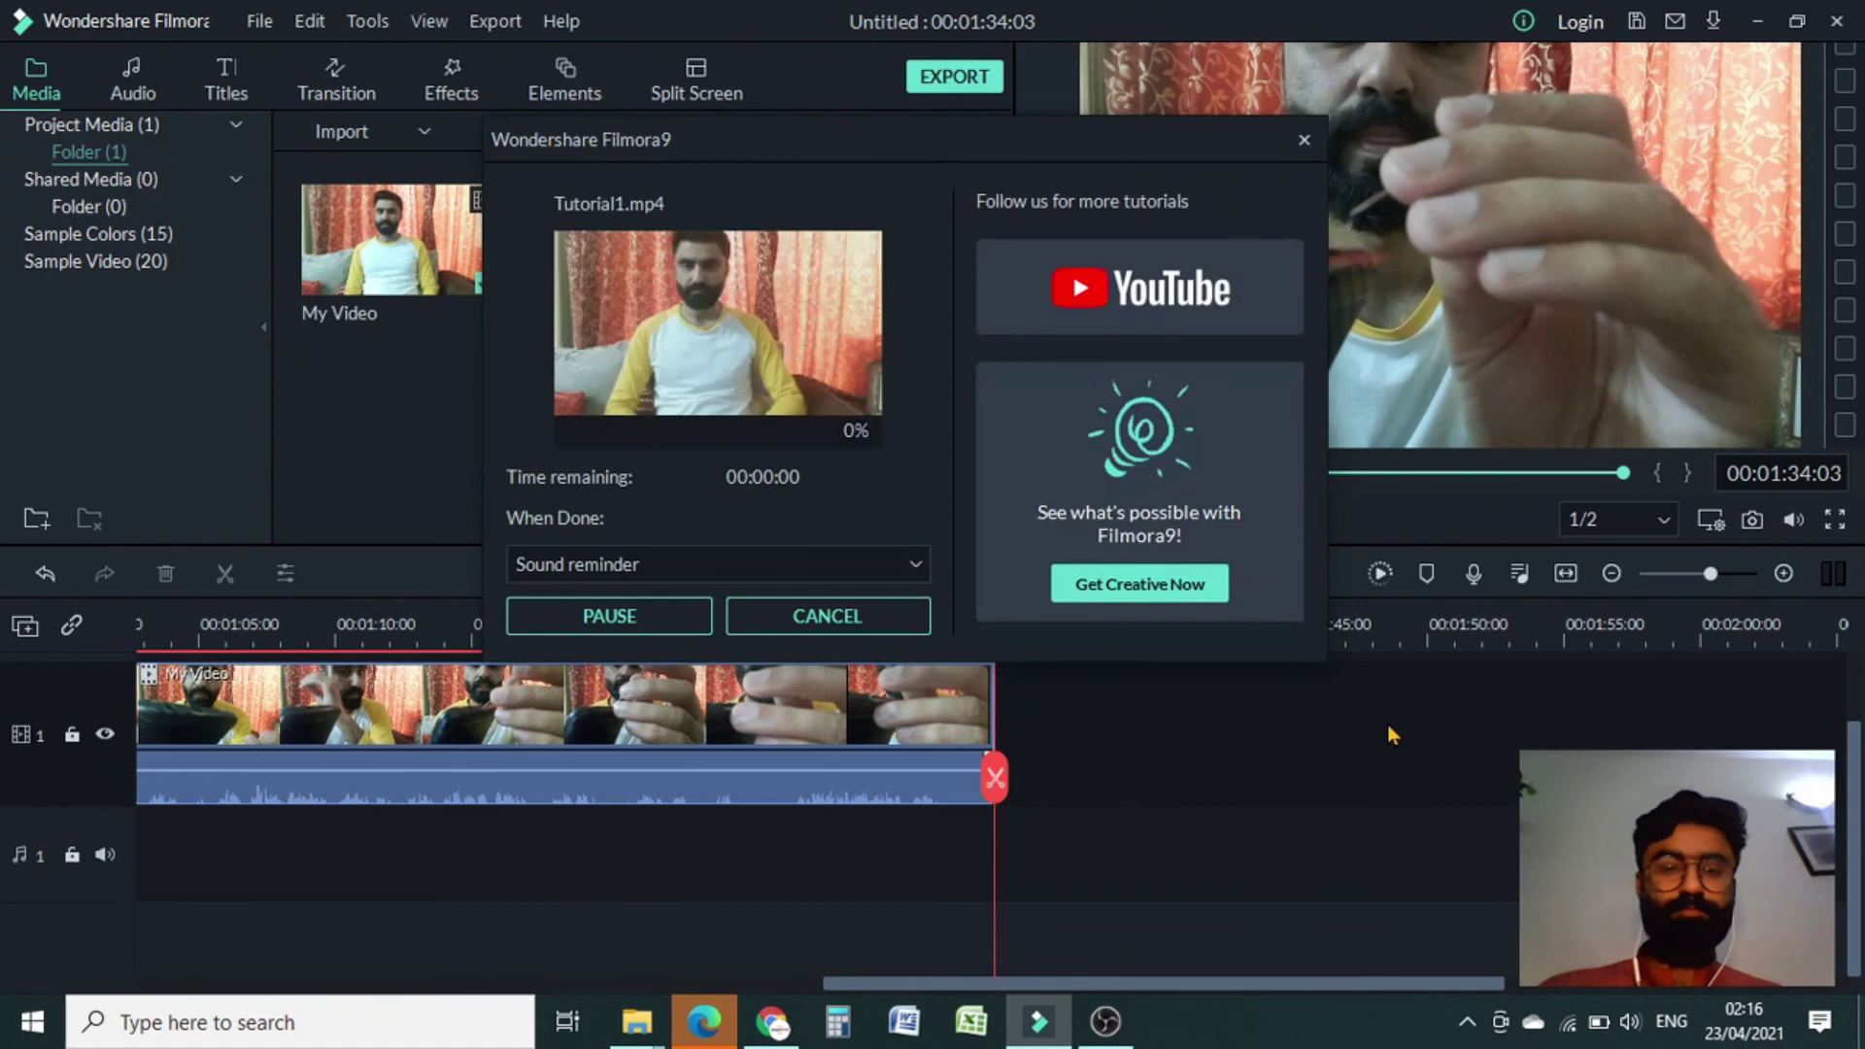